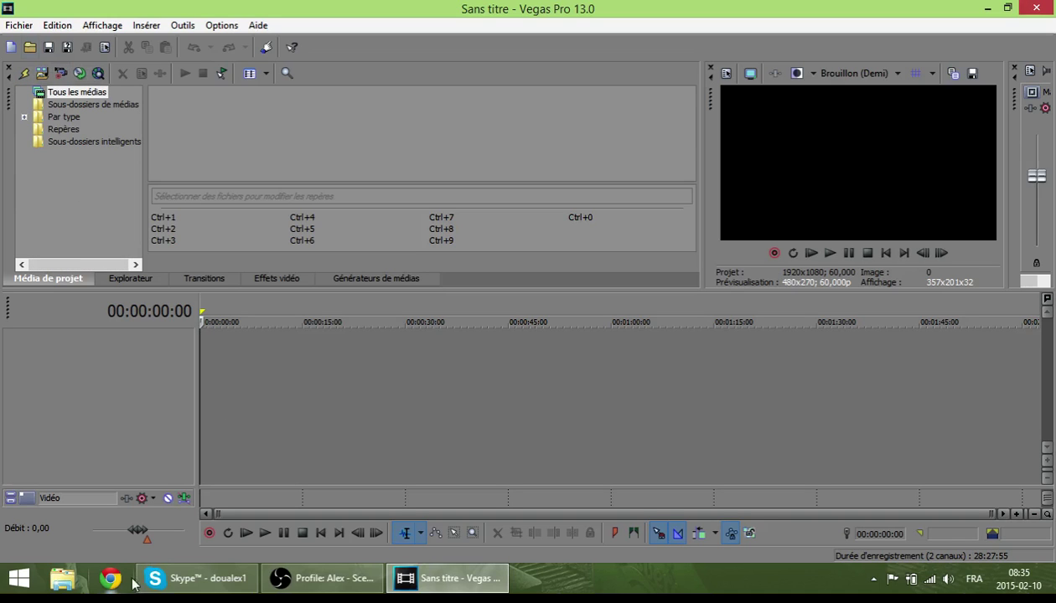
# Step: Add the Sans titre video from the DATA (D:) drive at the timeline start, declining to match project settings, and close the file window
pyautogui.click(63, 578)
pyautogui.doubleClick(654, 369)
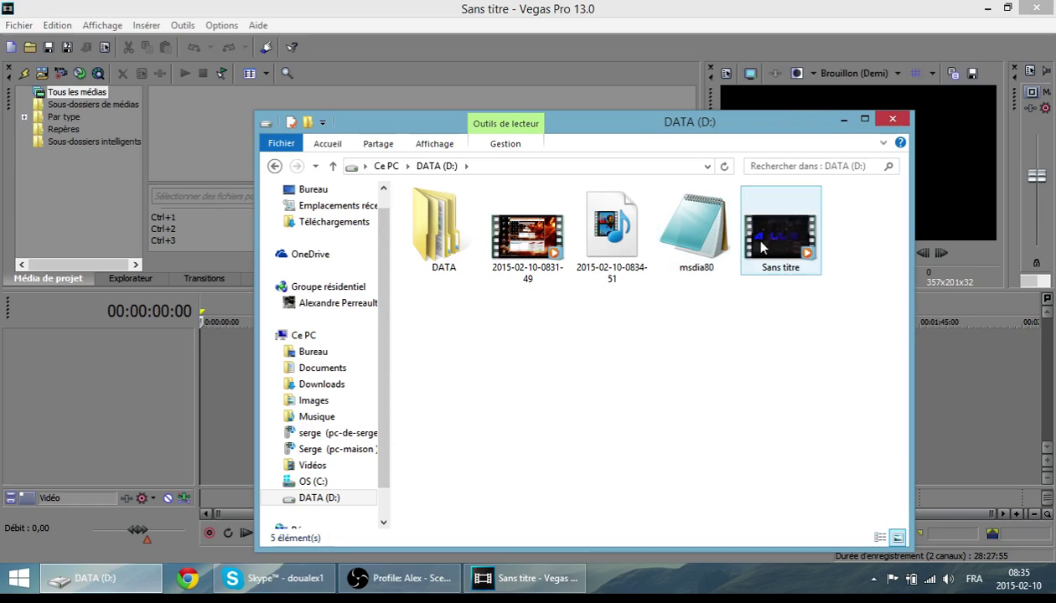
pyautogui.moveTo(731, 136); pyautogui.dragTo(938, 60)
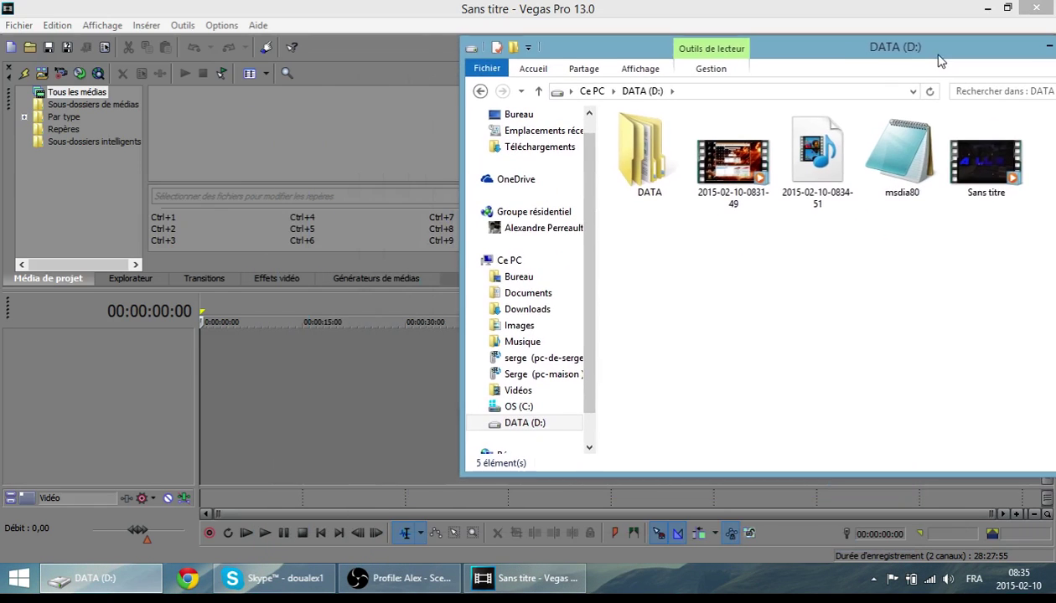
pyautogui.moveTo(1014, 195); pyautogui.dragTo(206, 349)
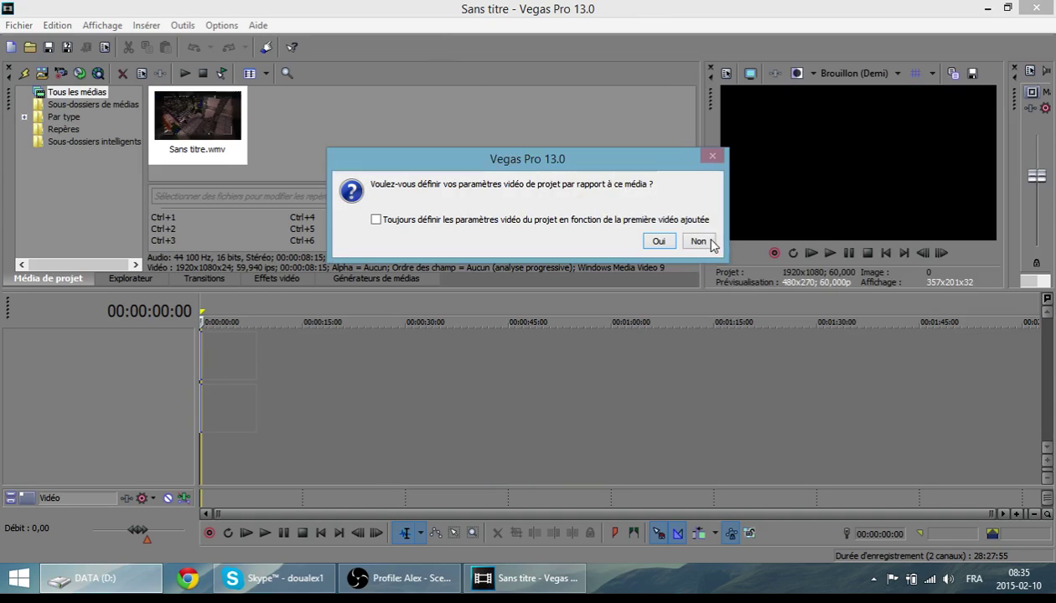
pyautogui.click(702, 242)
pyautogui.click(138, 589)
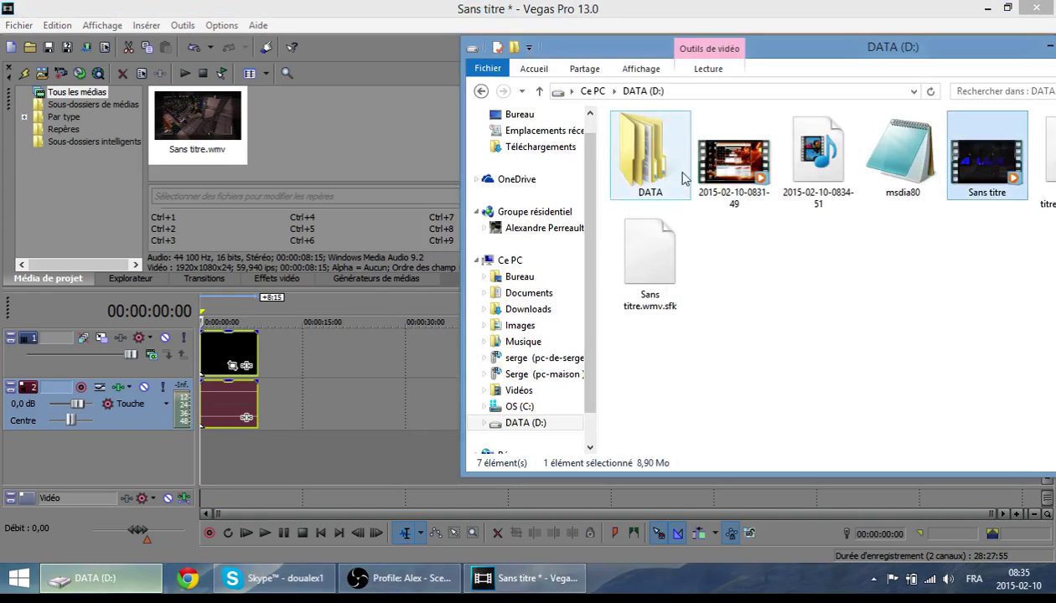
pyautogui.moveTo(888, 49); pyautogui.dragTo(676, 84)
pyautogui.click(880, 76)
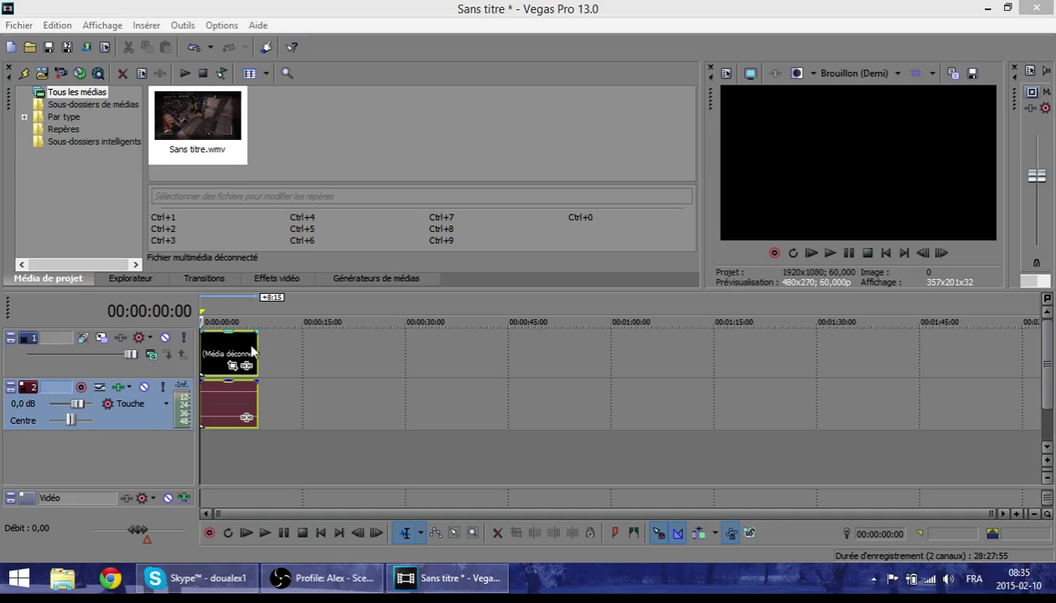
# Step: Extend the end of the video event by 0:29 and place the playhead in the extended part
pyautogui.click(234, 351)
pyautogui.scroll(3, 280, 360)
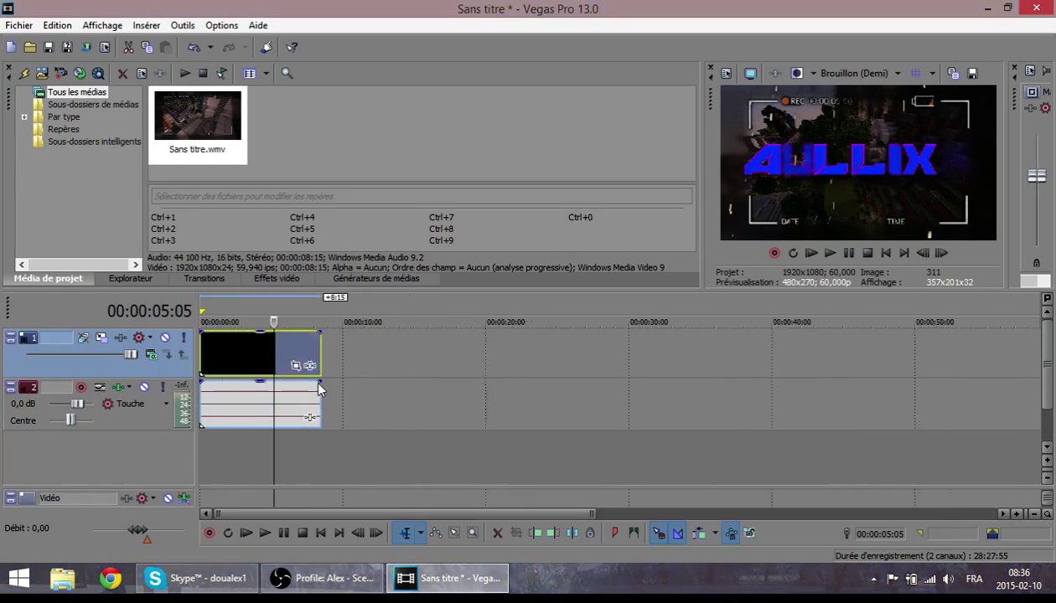
pyautogui.scroll(5, 319, 387)
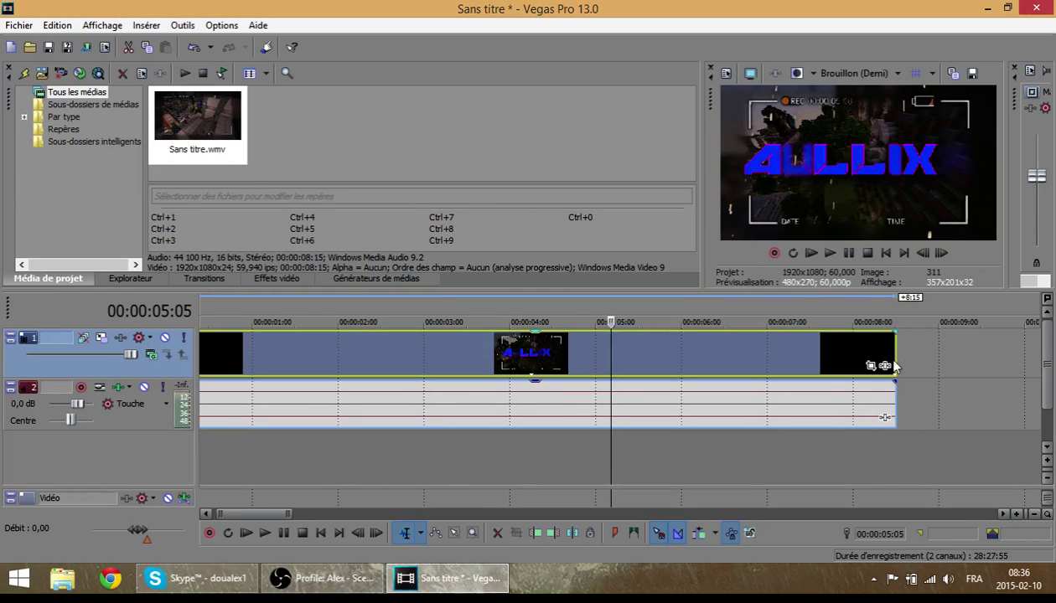
pyautogui.moveTo(895, 365); pyautogui.dragTo(977, 355)
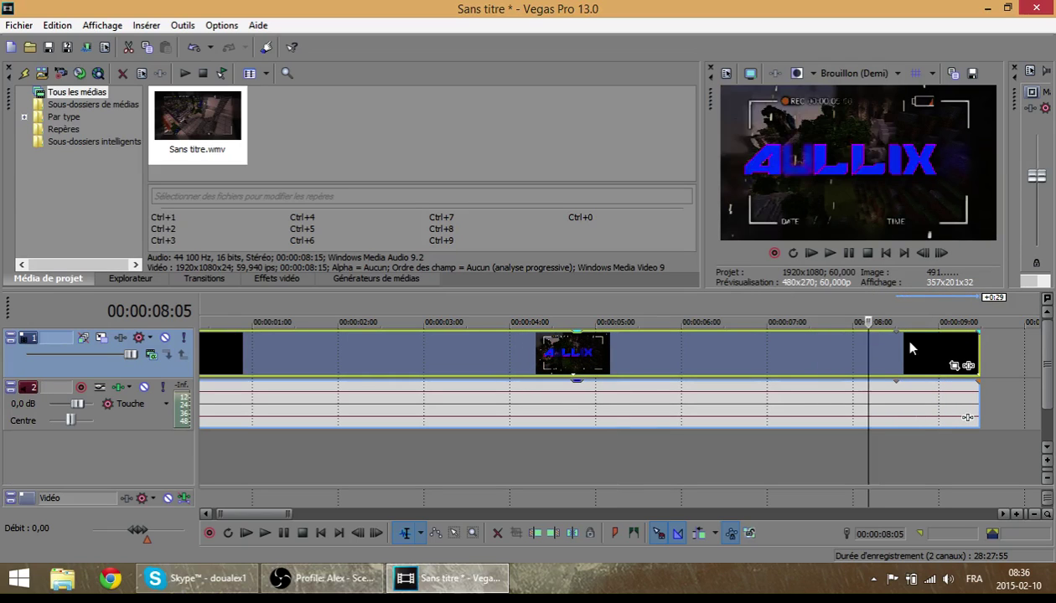
pyautogui.click(922, 348)
pyautogui.click(966, 349)
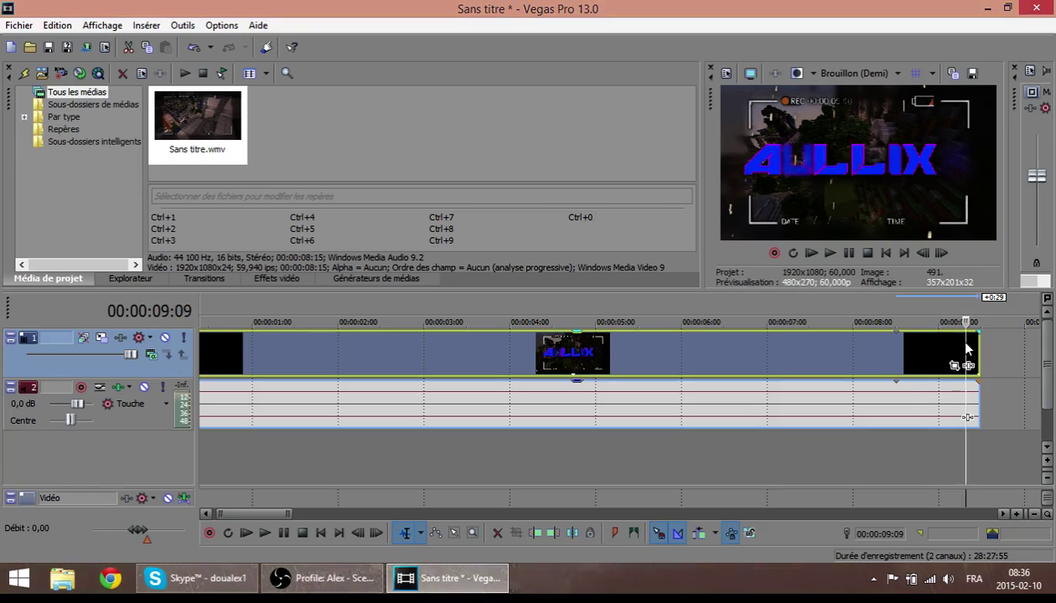
# Step: Set the video preview quality to Brouillon (Complet)
pyautogui.click(866, 73)
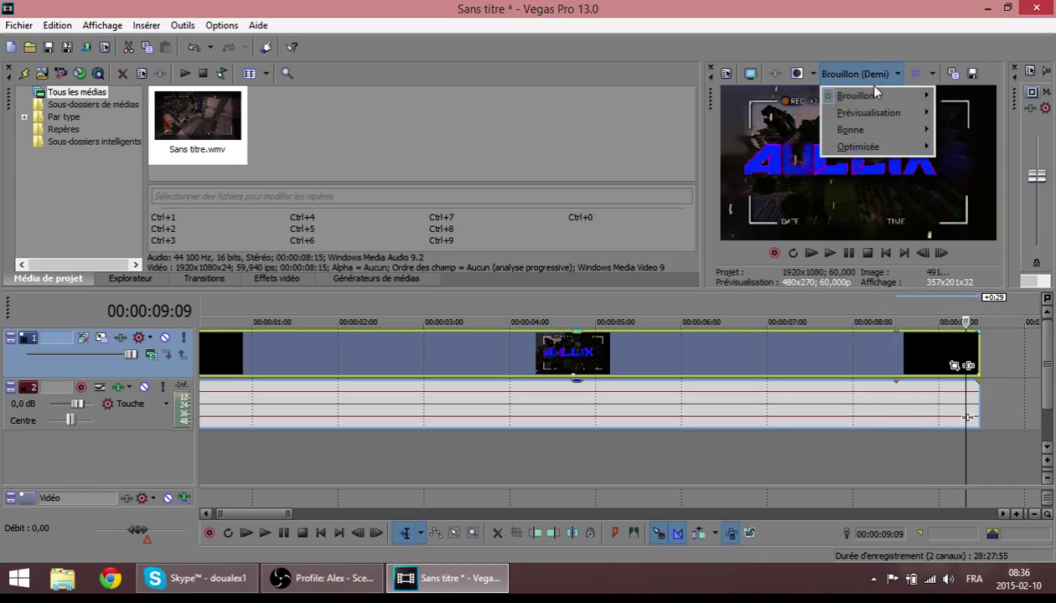
pyautogui.moveTo(855, 97)
pyautogui.click(960, 110)
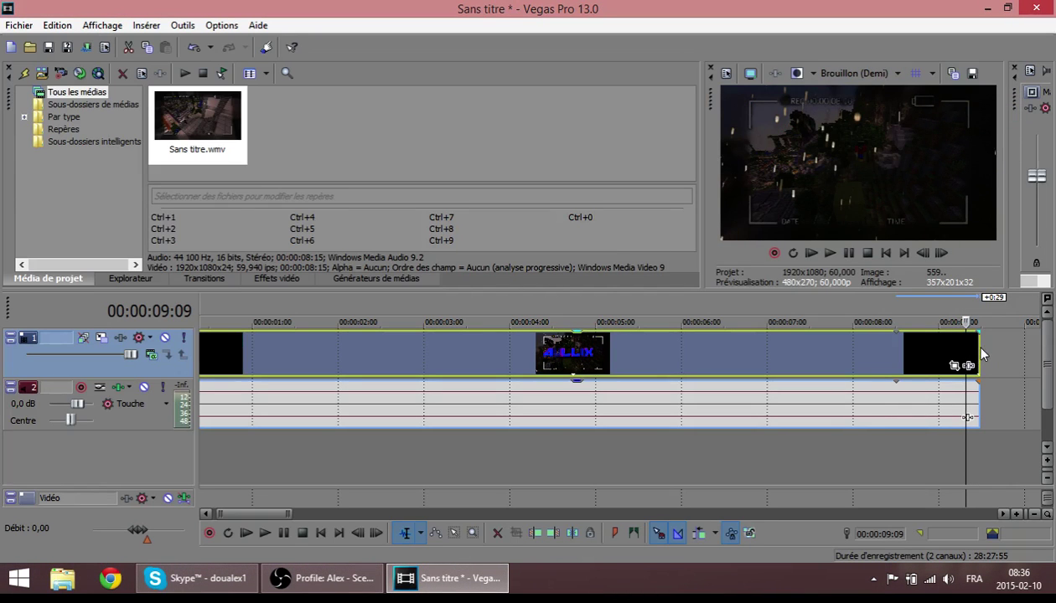
# Step: Trim the end of the video event back by 0:29 and try compressing the event slightly
pyautogui.moveTo(978, 352); pyautogui.dragTo(899, 348)
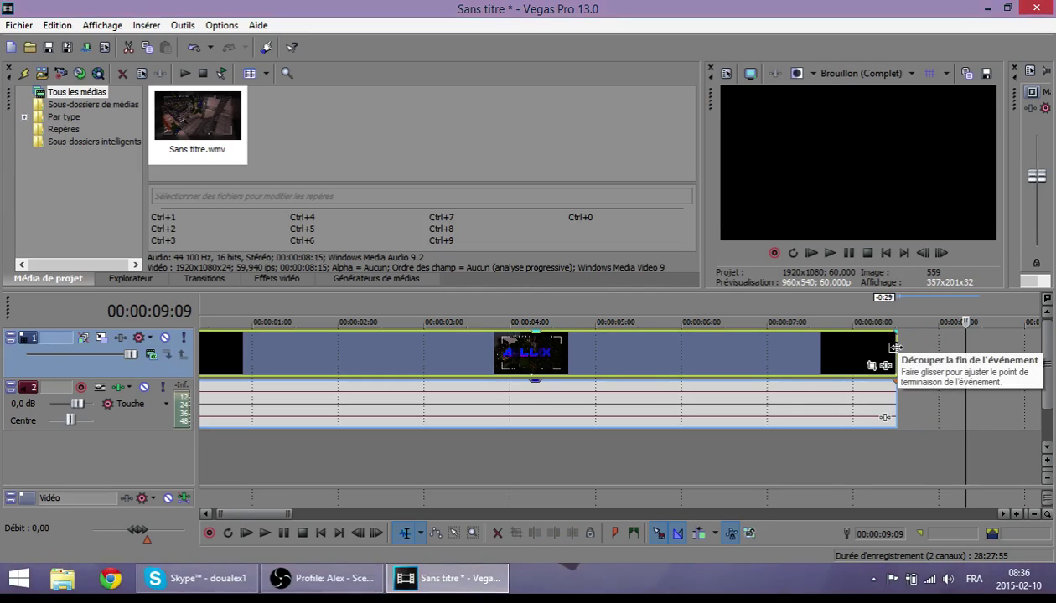
pyautogui.moveTo(895, 348)
pyautogui.mouseDown()
pyautogui.moveTo(935, 347)
pyautogui.moveTo(895, 344)
pyautogui.mouseUp()
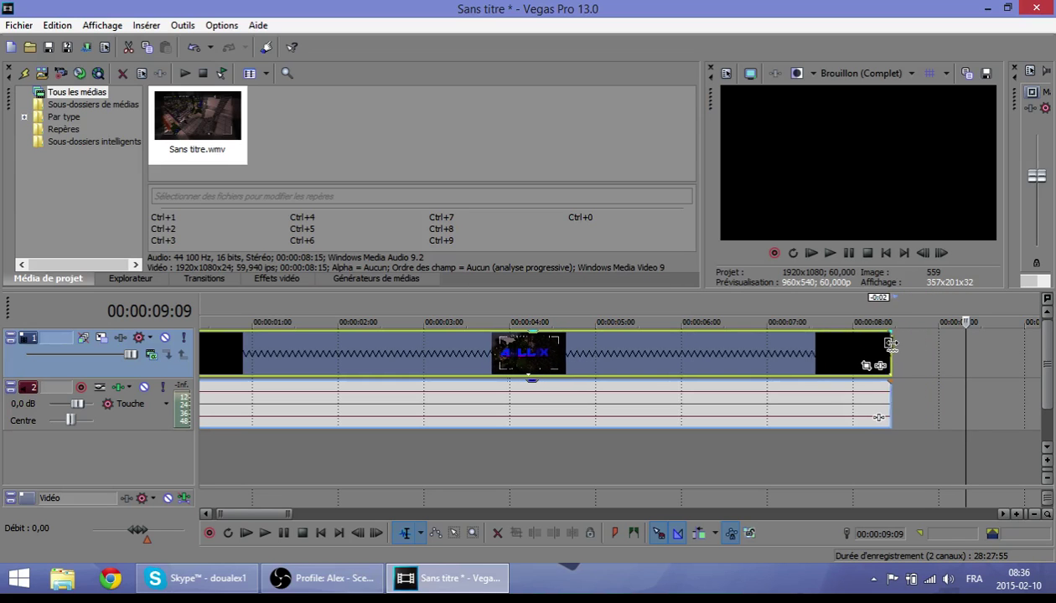
# Step: Split the video and audio events at 00:00:02:03
pyautogui.rightClick(429, 369)
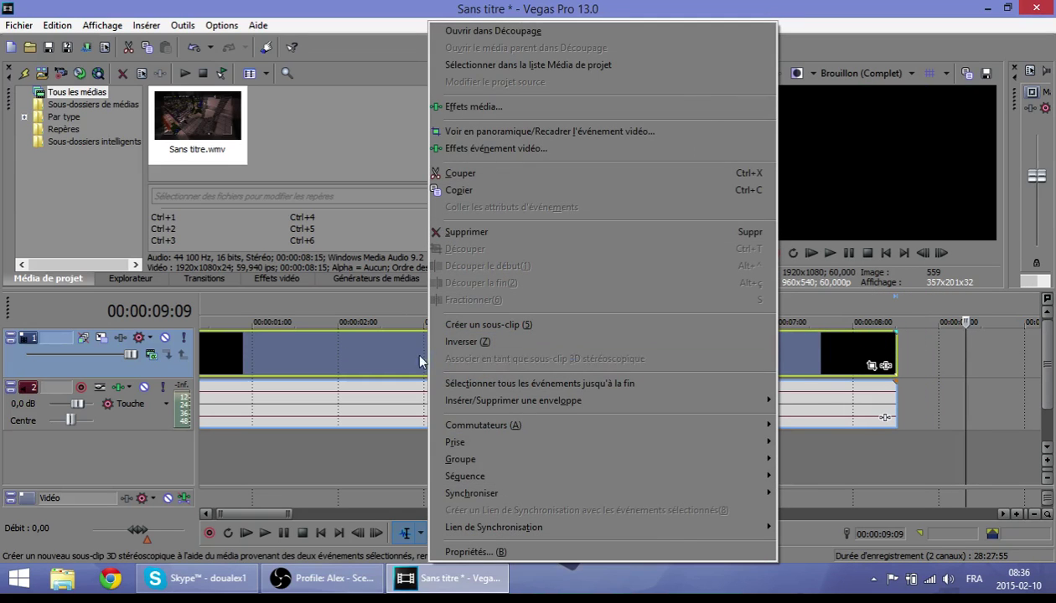
pyautogui.rightClick(382, 346)
pyautogui.click(349, 350)
pyautogui.rightClick(348, 349)
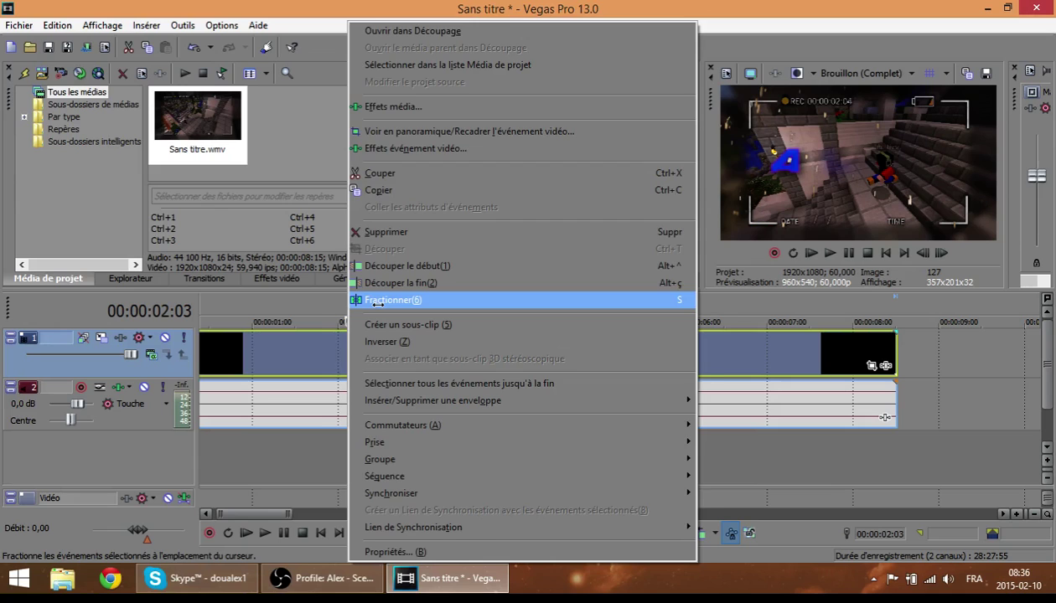
pyautogui.click(377, 300)
# Step: Remove the audio fade-out and fade-in on both sides of the cut at 00:00:02:03
pyautogui.scroll(5, 353, 362)
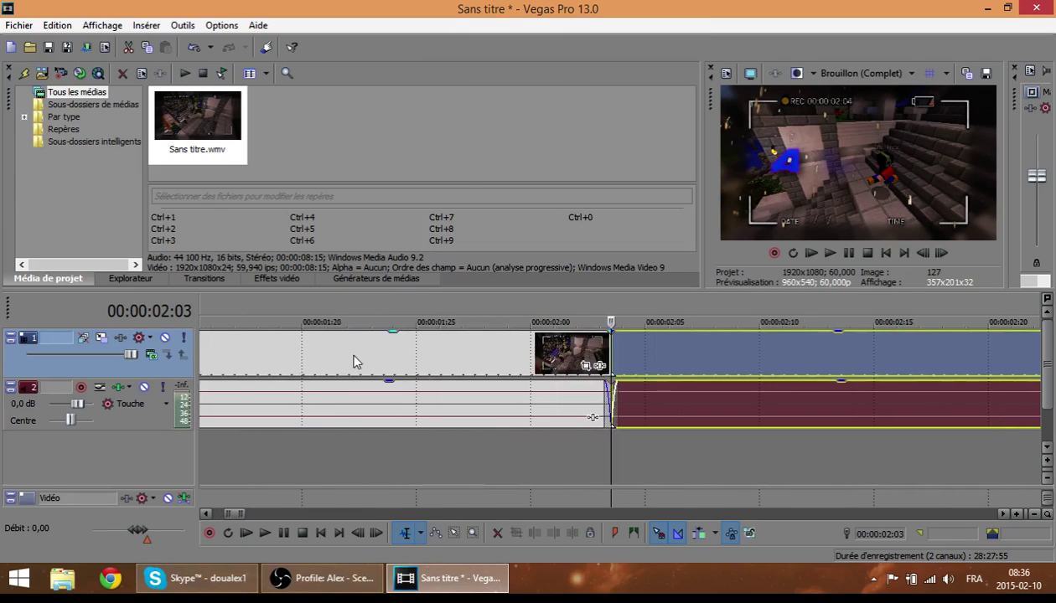
pyautogui.scroll(6, 630, 374)
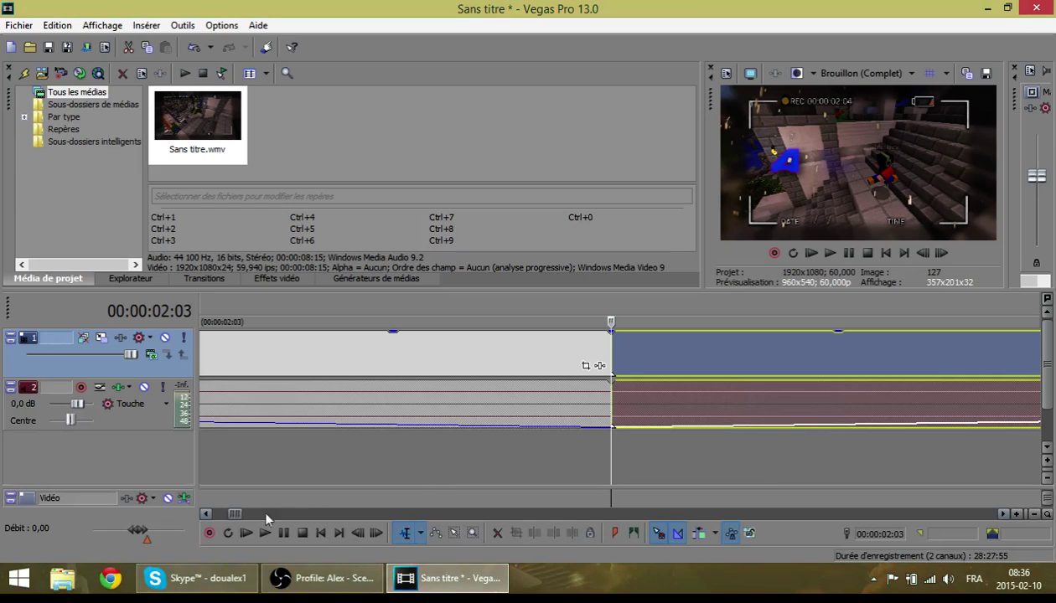
pyautogui.moveTo(235, 518); pyautogui.dragTo(234, 518)
pyautogui.scroll(2, 532, 407)
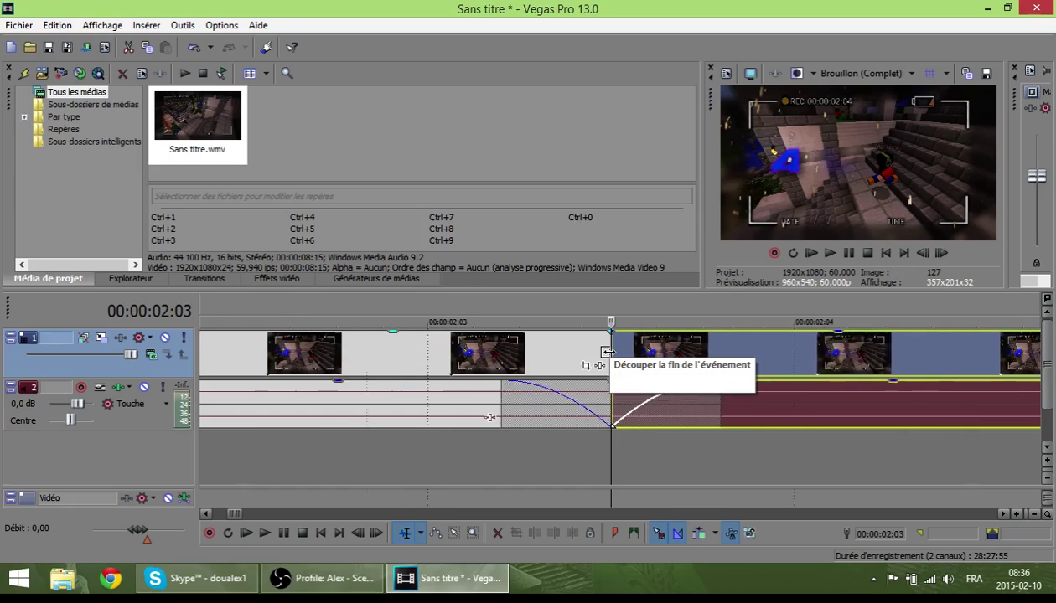
pyautogui.scroll(2, 606, 352)
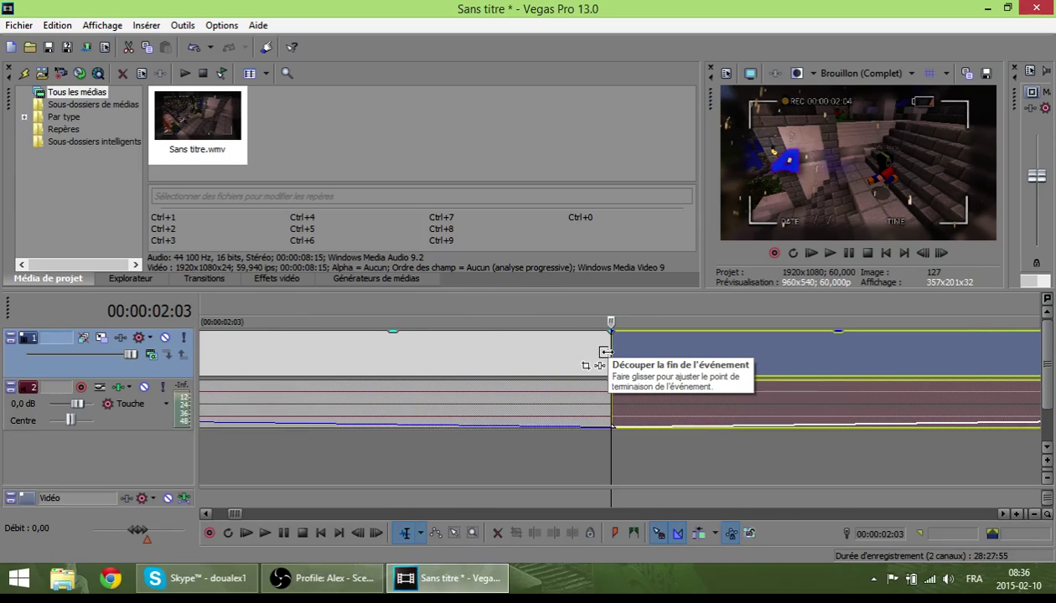
pyautogui.scroll(-2, 559, 395)
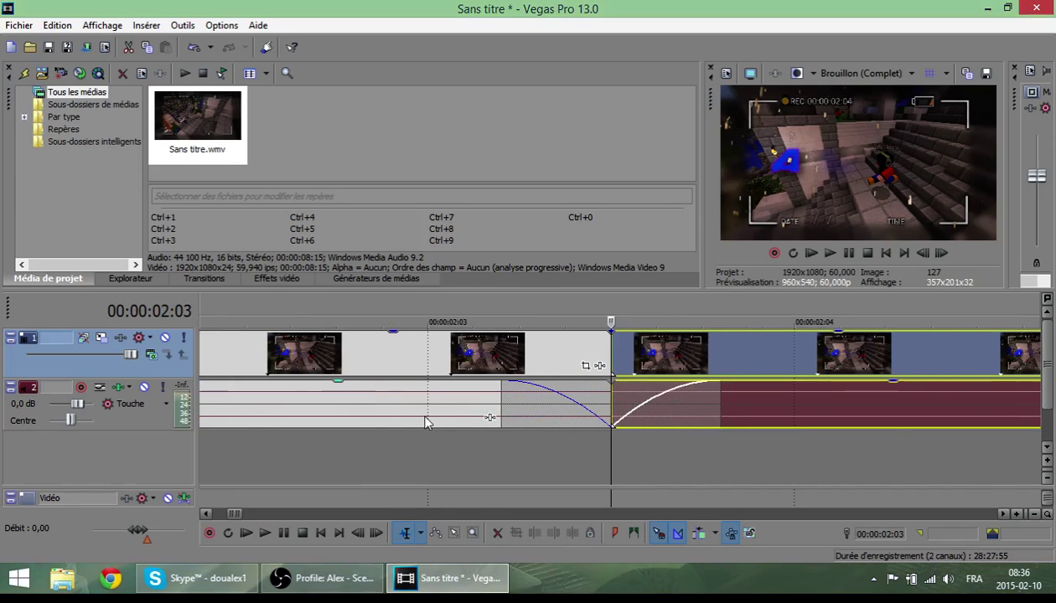
pyautogui.click(502, 391)
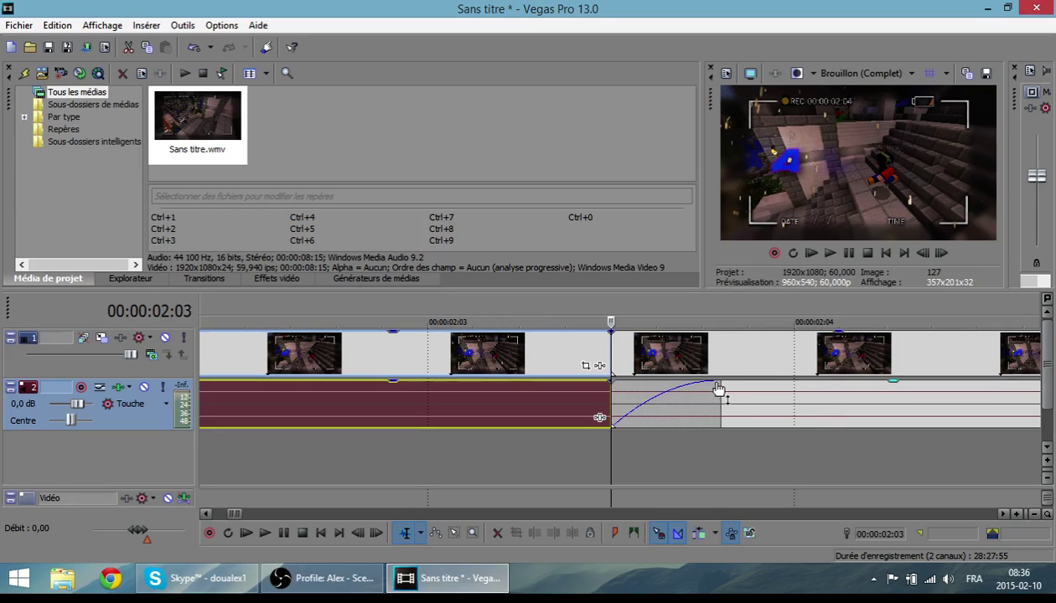
pyautogui.moveTo(718, 387); pyautogui.dragTo(612, 381)
pyautogui.scroll(2, 612, 380)
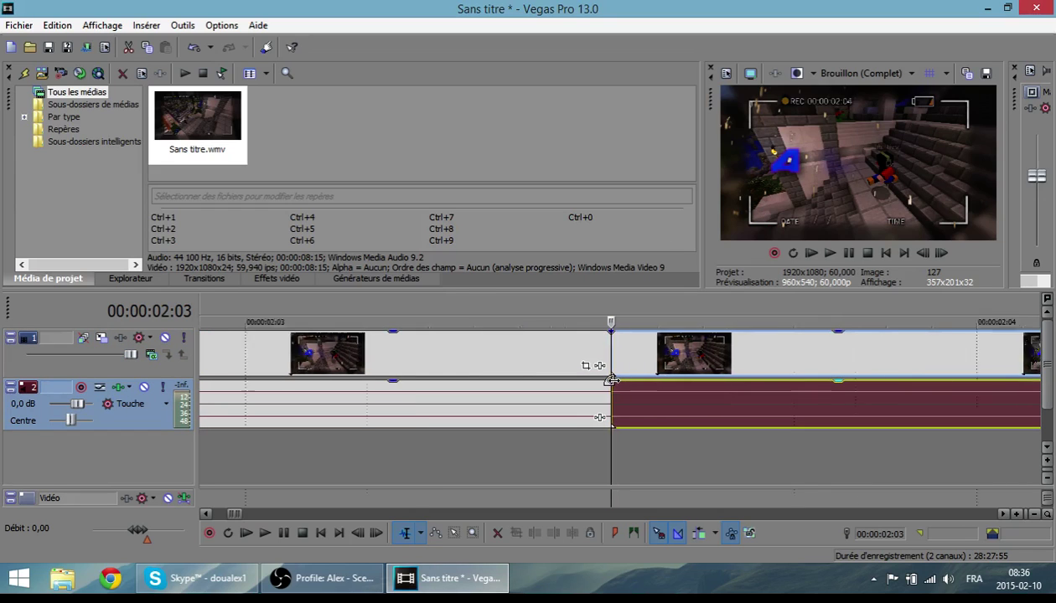
pyautogui.scroll(2, 611, 379)
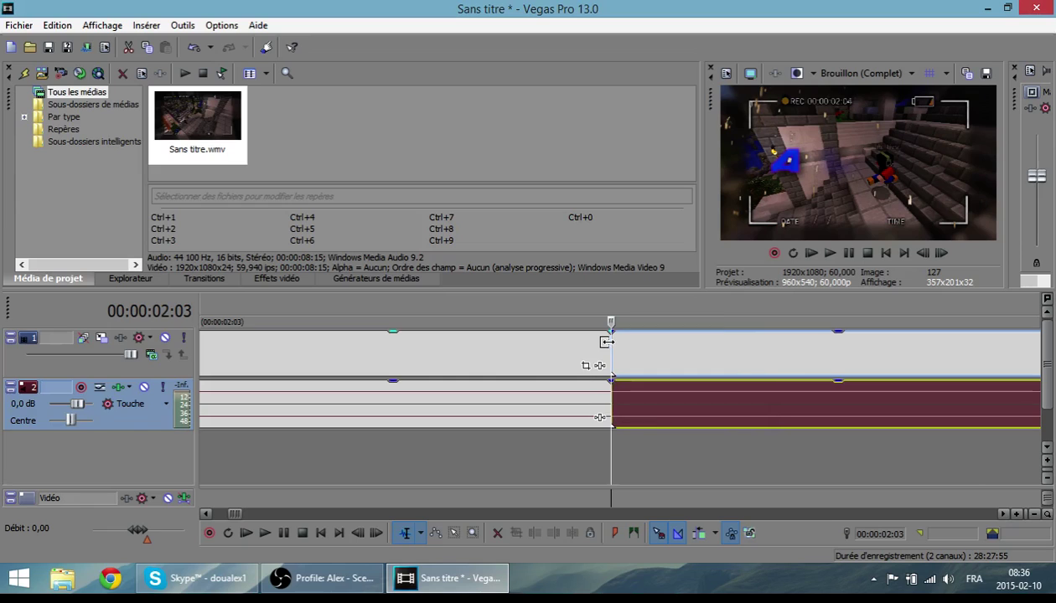
# Step: Move the playhead frame by frame around the cut near 00:00:02:03 to compare the neighbouring frames
pyautogui.click(602, 345)
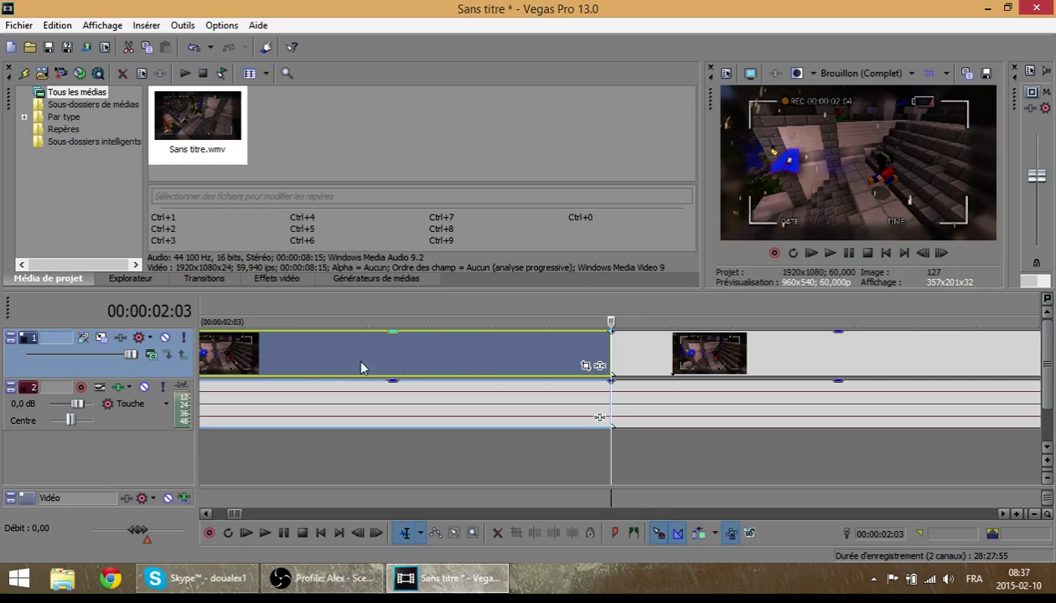
pyautogui.scroll(5, 301, 360)
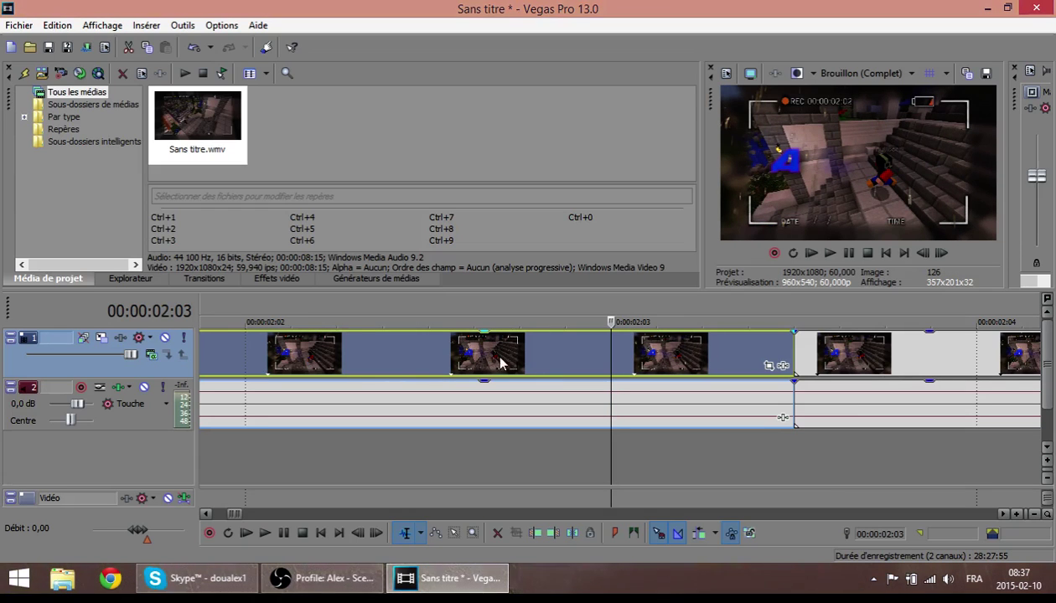
pyautogui.click(794, 354)
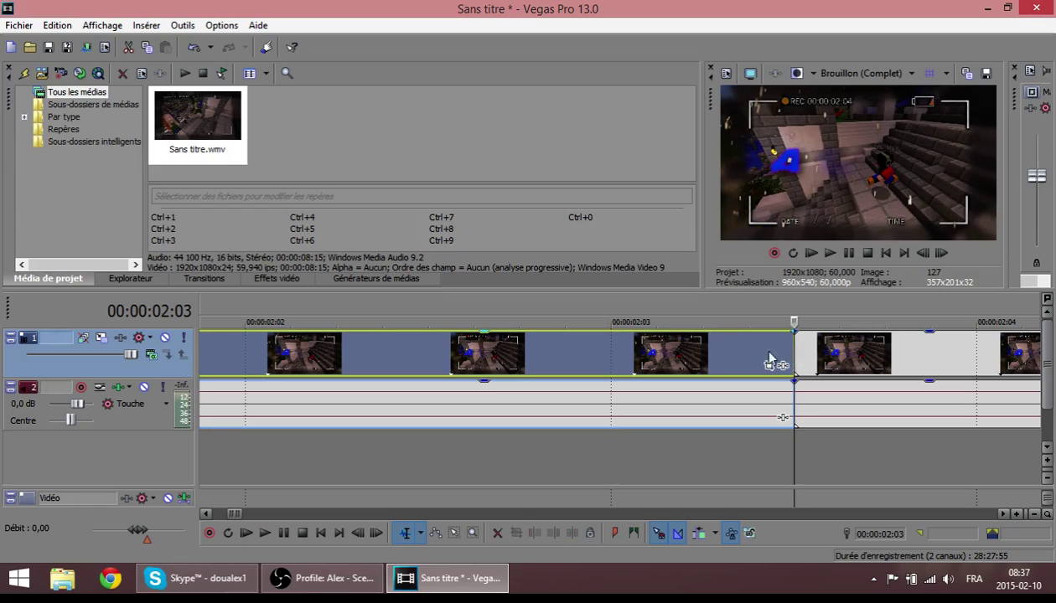
pyautogui.click(603, 349)
pyautogui.click(428, 360)
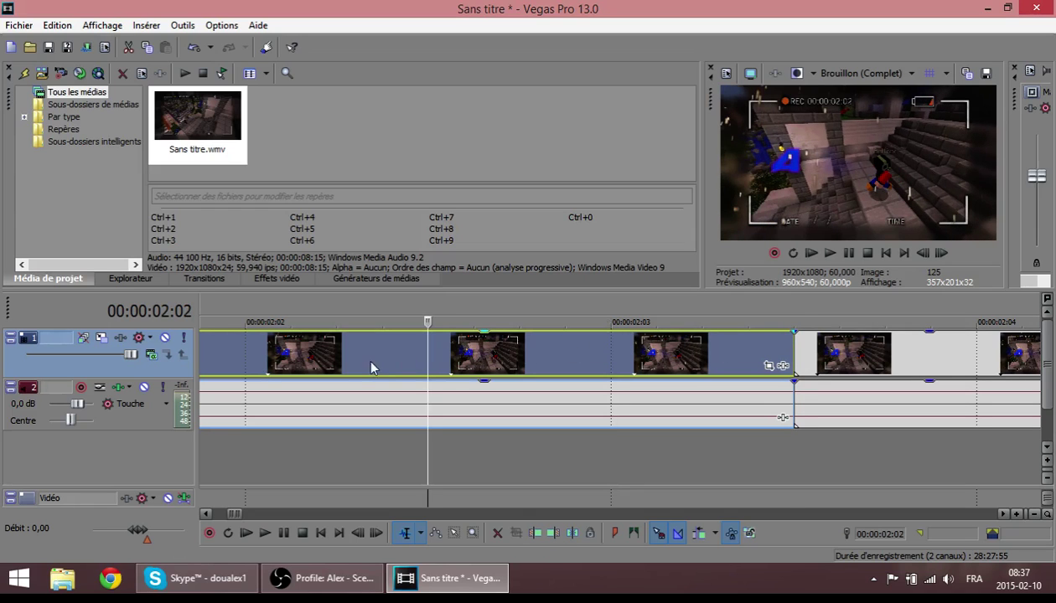
pyautogui.click(795, 350)
pyautogui.click(612, 352)
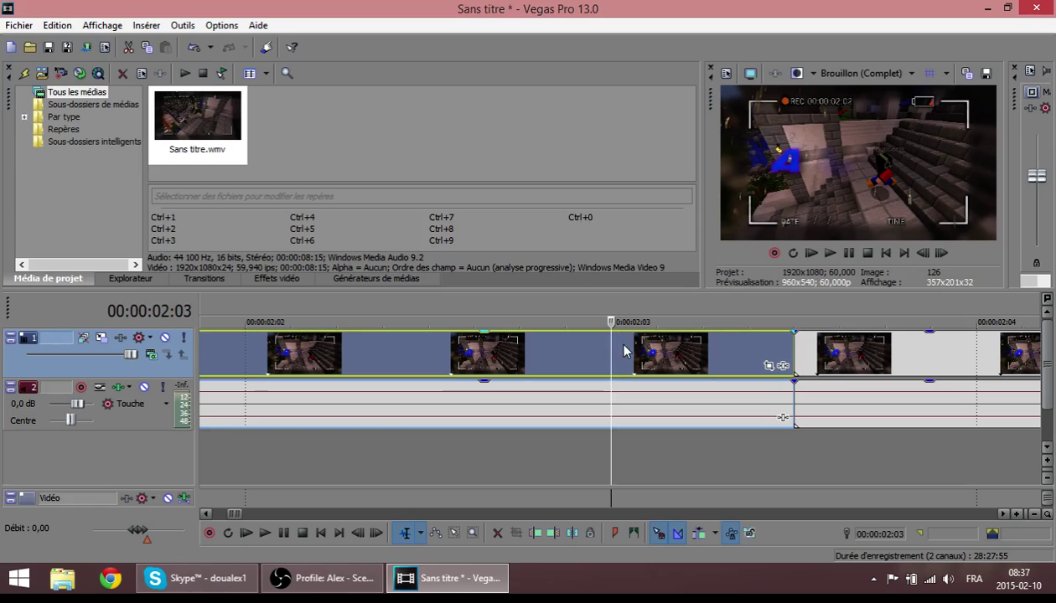
pyautogui.click(708, 350)
pyautogui.click(699, 350)
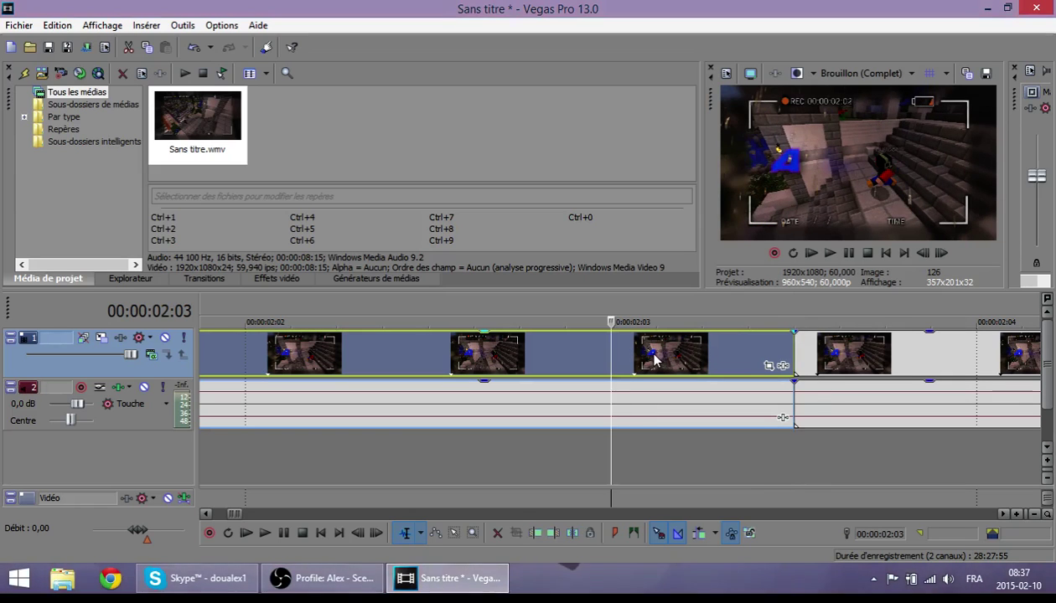
pyautogui.click(758, 347)
# Step: Split the first event one frame before the existing cut and remove the audio fades on both sides of the new cut
pyautogui.click(616, 352)
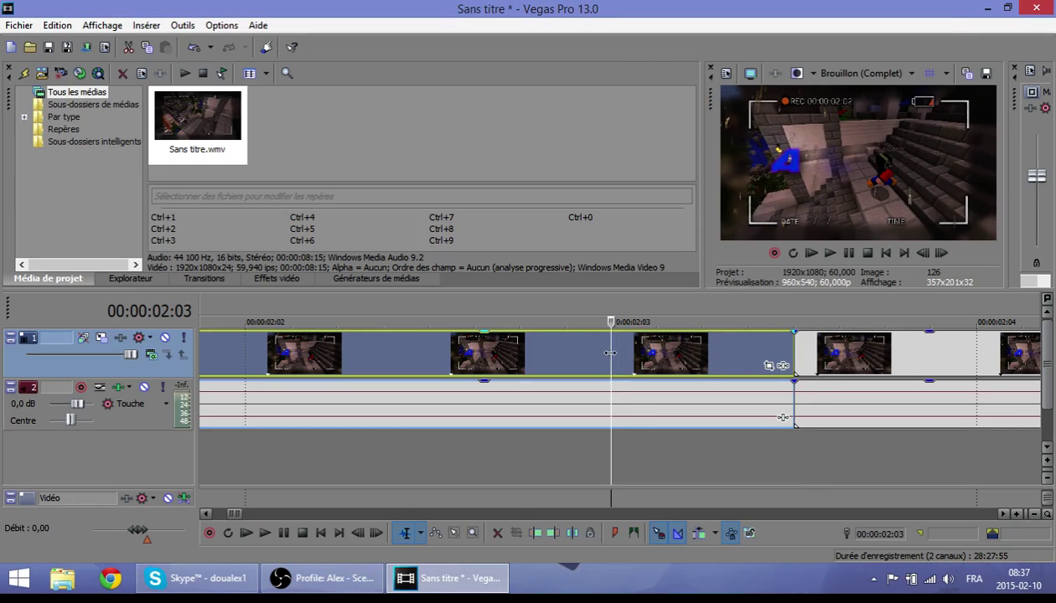
pyautogui.rightClick(611, 352)
pyautogui.click(645, 300)
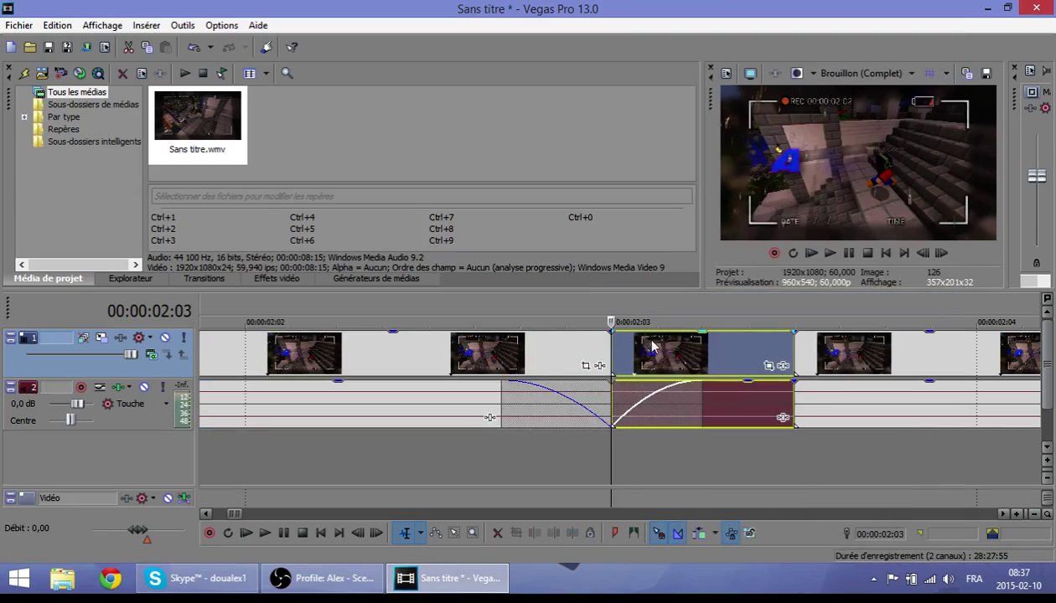
pyautogui.moveTo(700, 390); pyautogui.dragTo(612, 389)
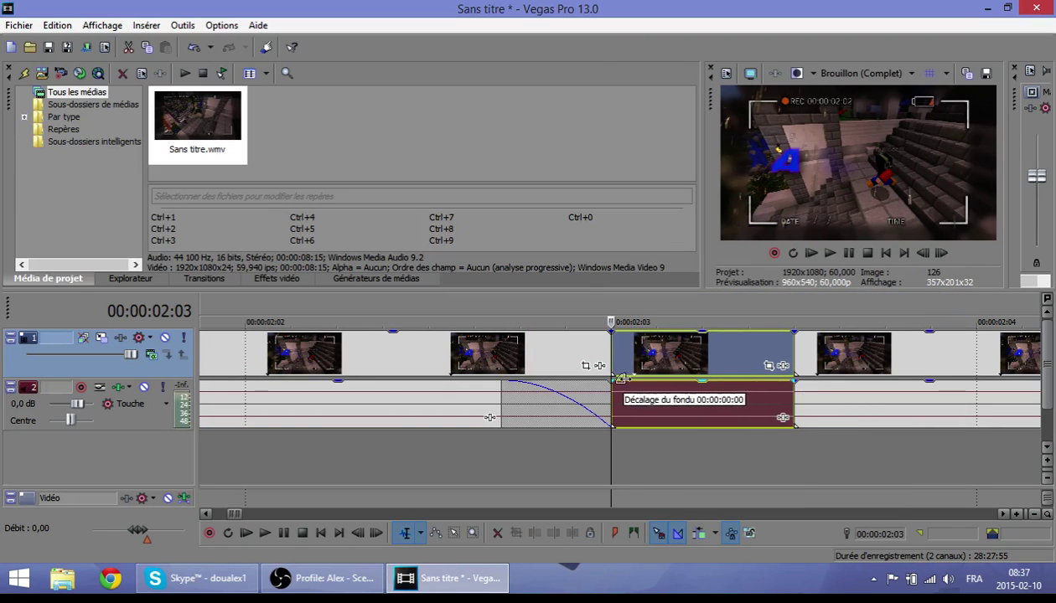
pyautogui.moveTo(502, 382); pyautogui.dragTo(591, 366)
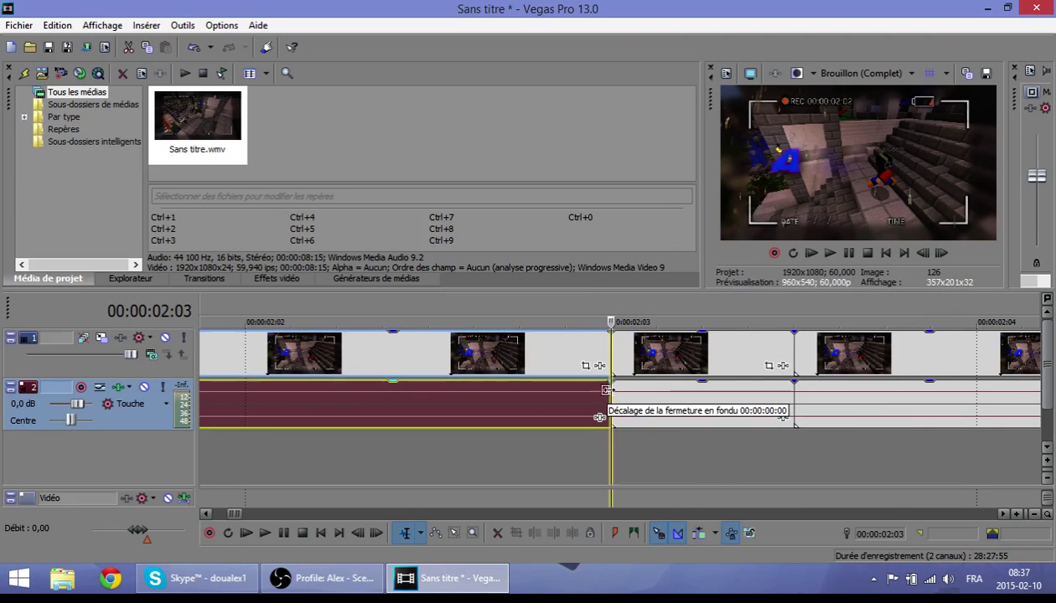
# Step: Shift the event following the isolated frame so that it starts at 00:00:02:04, leaving a gap after the frame
pyautogui.click(788, 356)
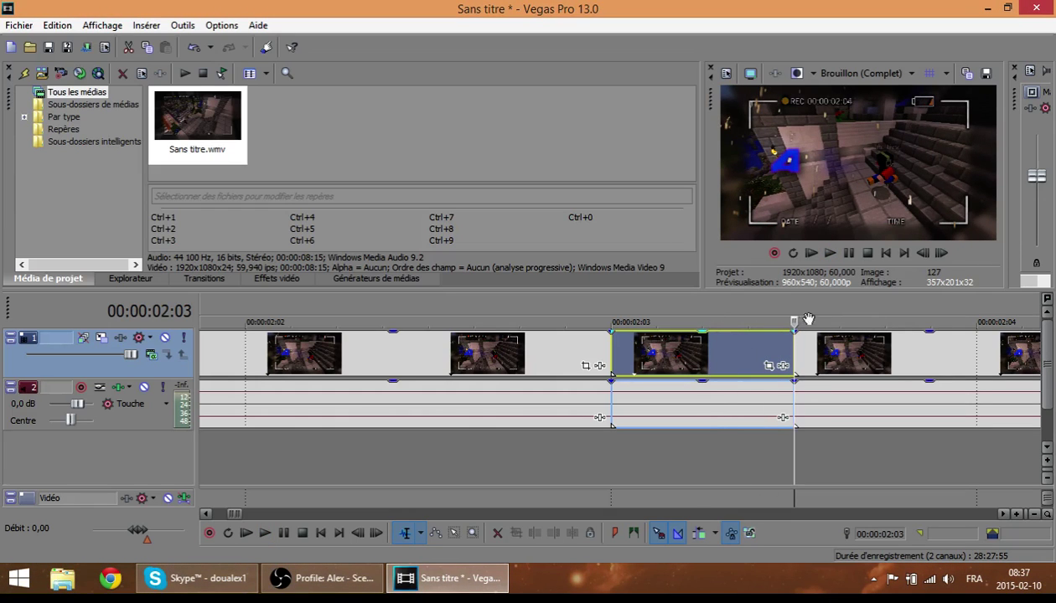
pyautogui.click(610, 338)
pyautogui.moveTo(908, 378); pyautogui.dragTo(1011, 372)
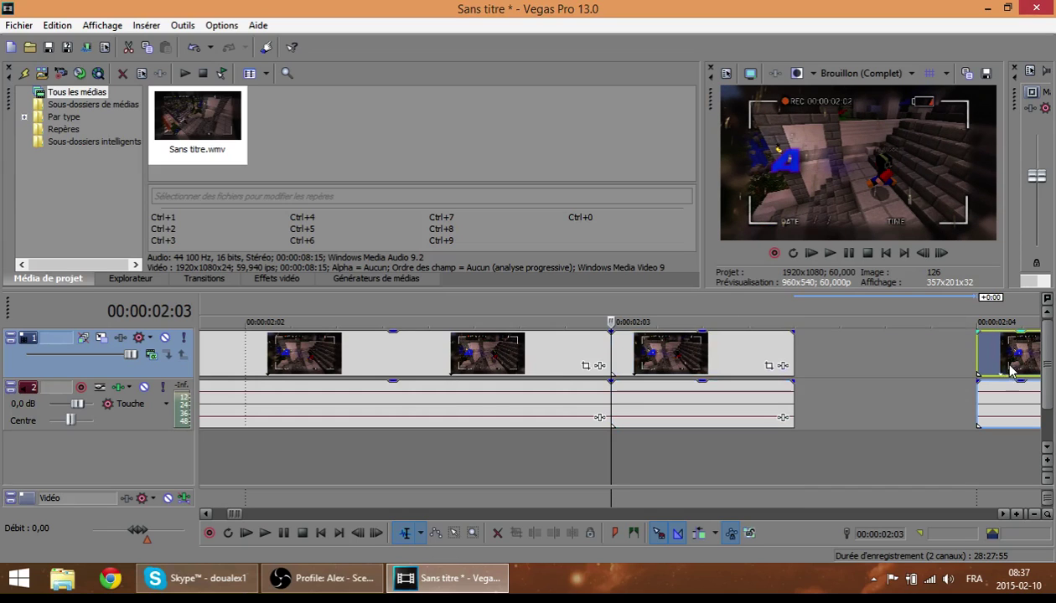
# Step: Time-stretch the isolated frame's event to fill the gap up to 00:00:02:04 and play back the result
pyautogui.moveTo(791, 360); pyautogui.dragTo(976, 360)
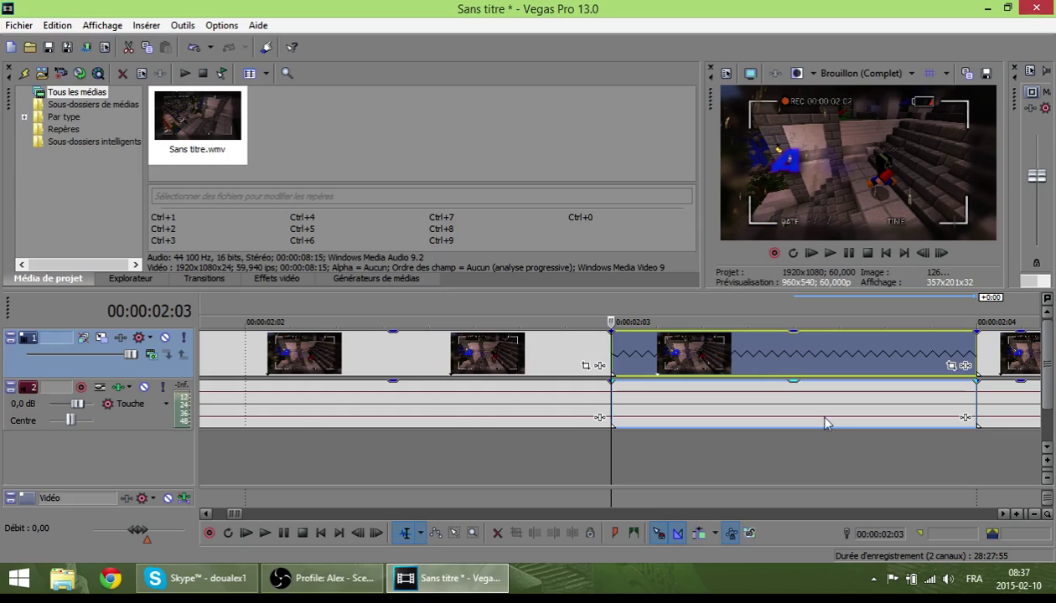
pyautogui.click(829, 253)
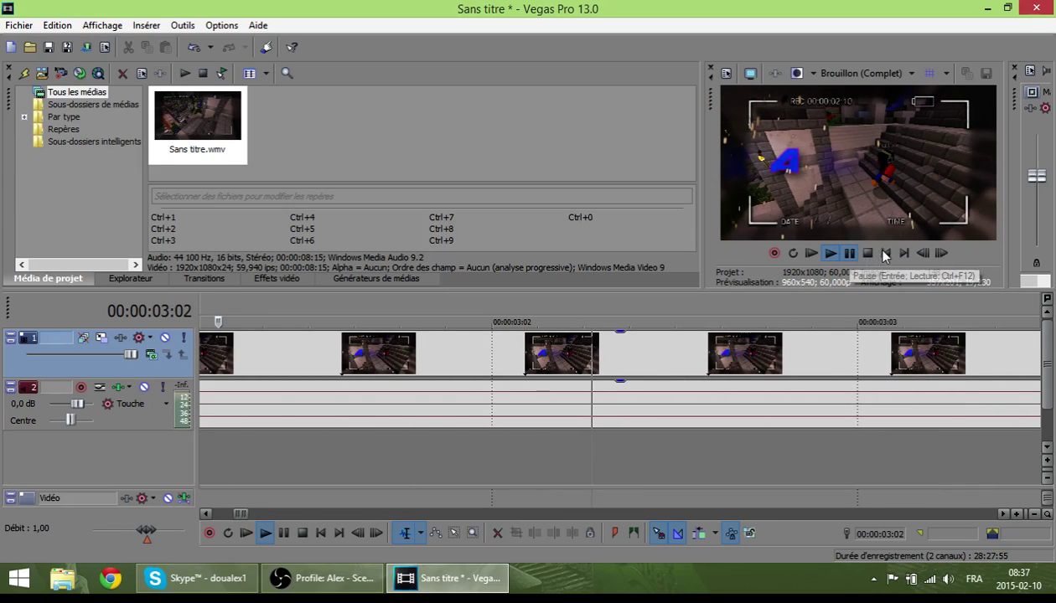
pyautogui.press('space')
pyautogui.scroll(-10, 701, 394)
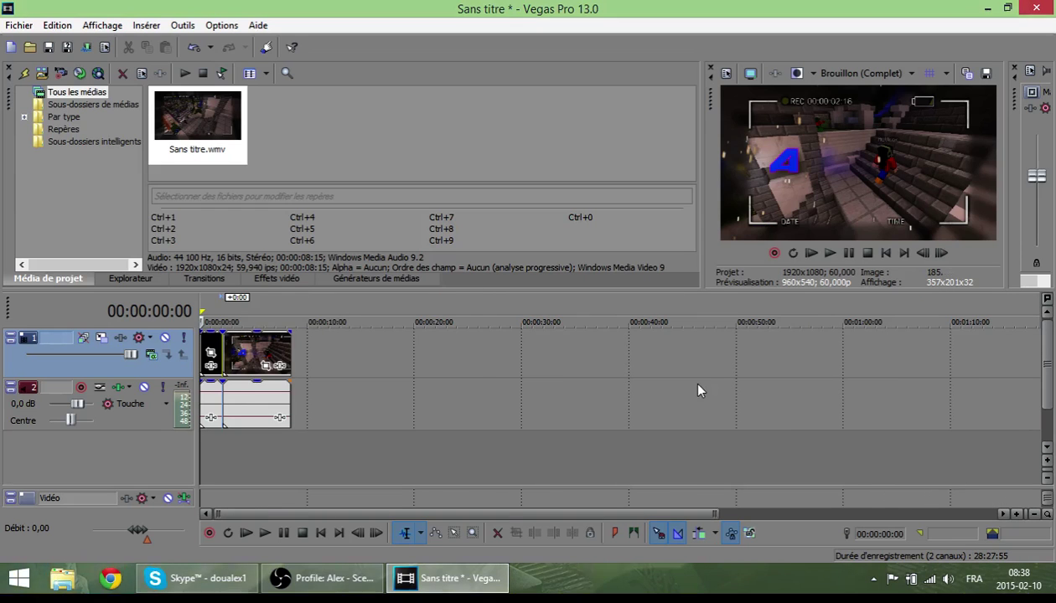
# Step: Set the time range from 00:00:00:00 to 00:00:08:16 around all the footage and return the playhead to the start
pyautogui.scroll(6, 698, 391)
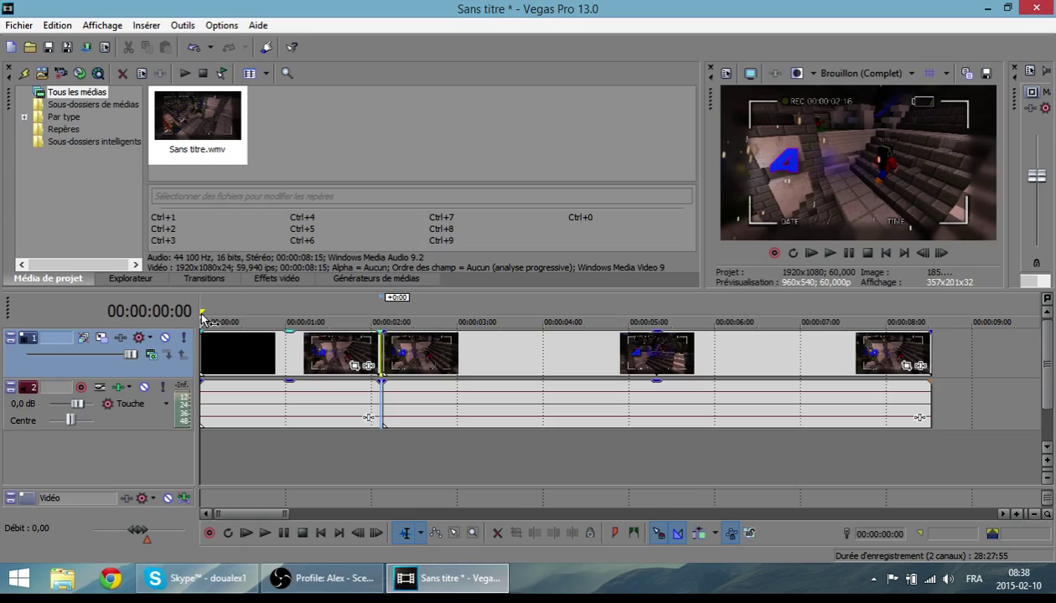
pyautogui.moveTo(202, 318)
pyautogui.mouseDown()
pyautogui.moveTo(943, 314)
pyautogui.moveTo(936, 298)
pyautogui.mouseUp()
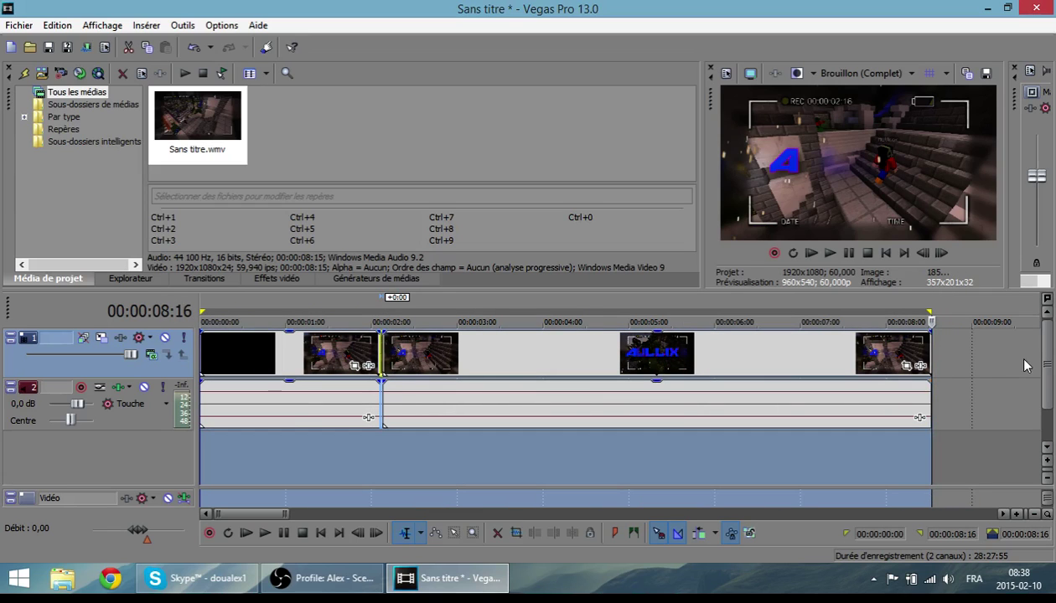
pyautogui.scroll(-1, 1029, 365)
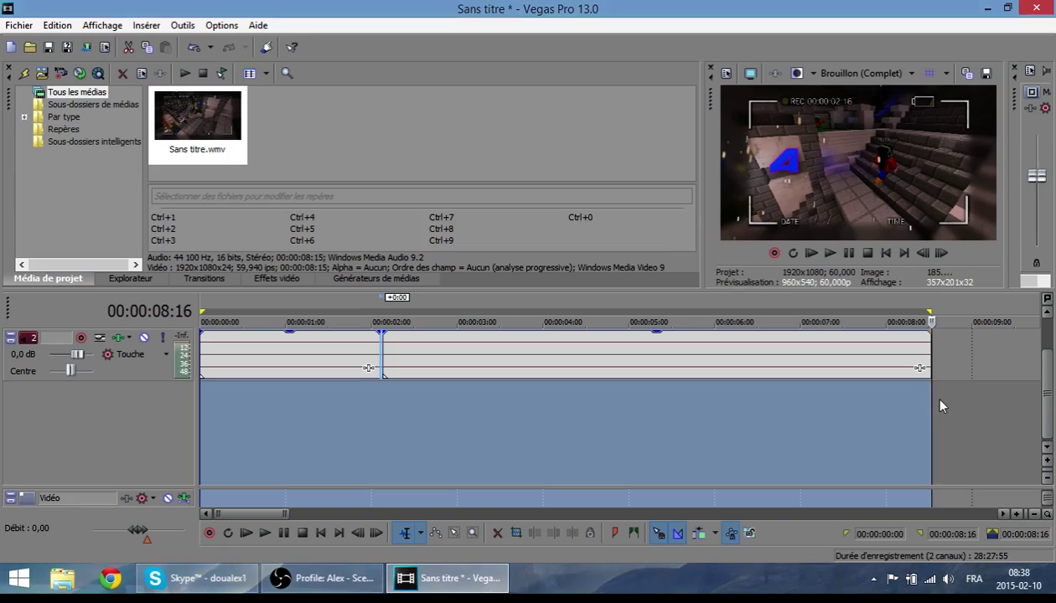
pyautogui.scroll(1, 1031, 377)
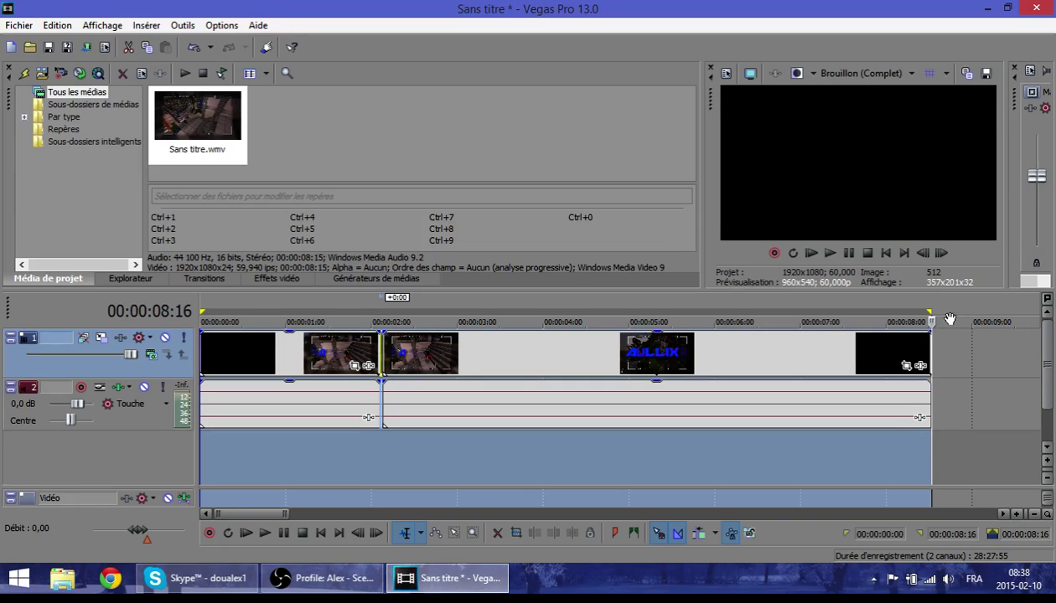
pyautogui.moveTo(931, 311)
pyautogui.mouseDown()
pyautogui.moveTo(941, 312)
pyautogui.moveTo(932, 312)
pyautogui.mouseUp()
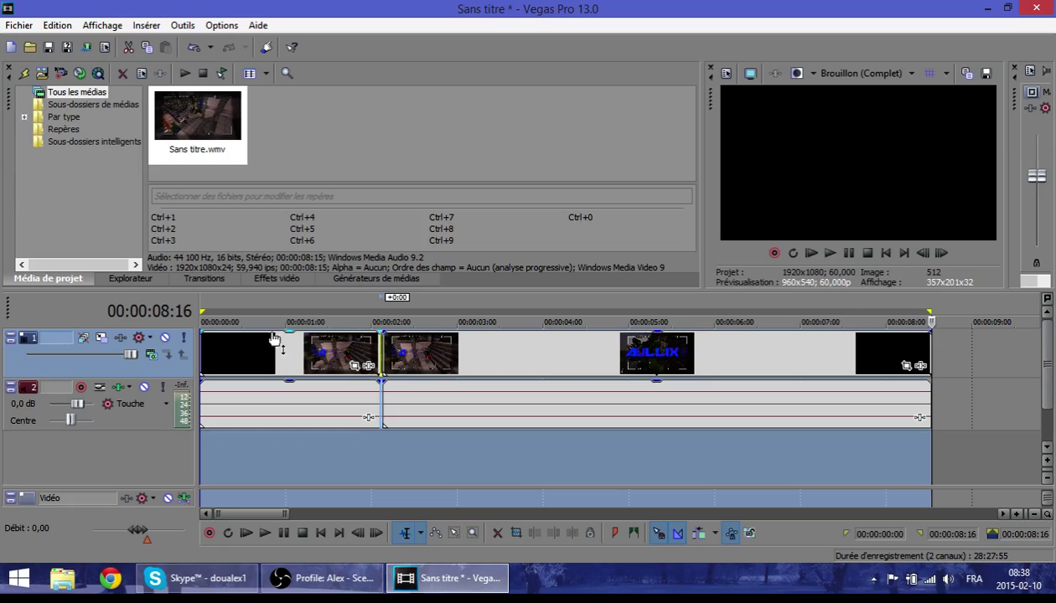
pyautogui.click(885, 253)
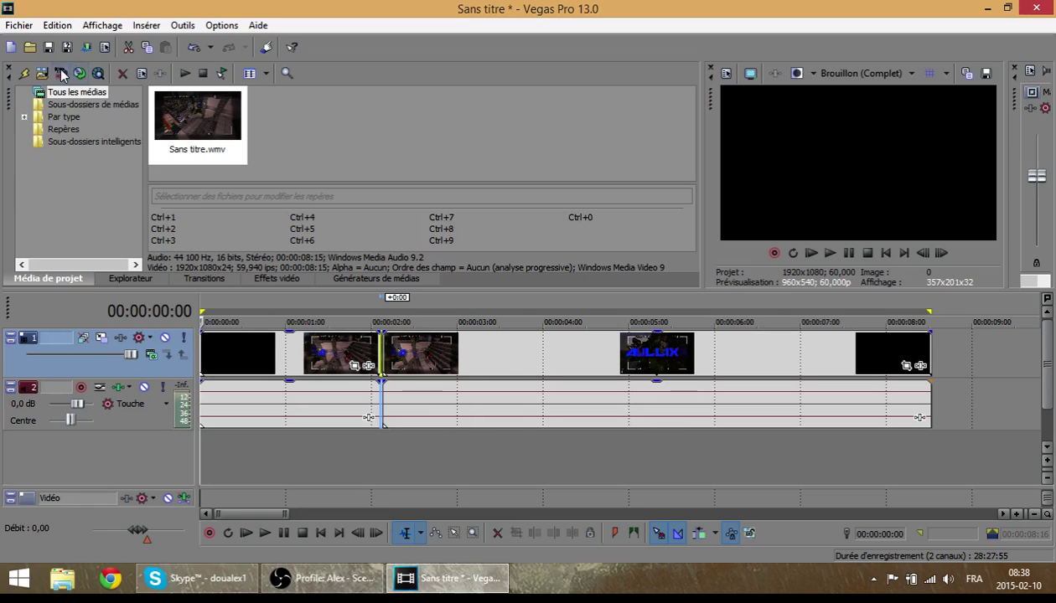
# Step: Search the video effects for "chro" and apply Incrustation en chrominance to video track 1
pyautogui.click(281, 279)
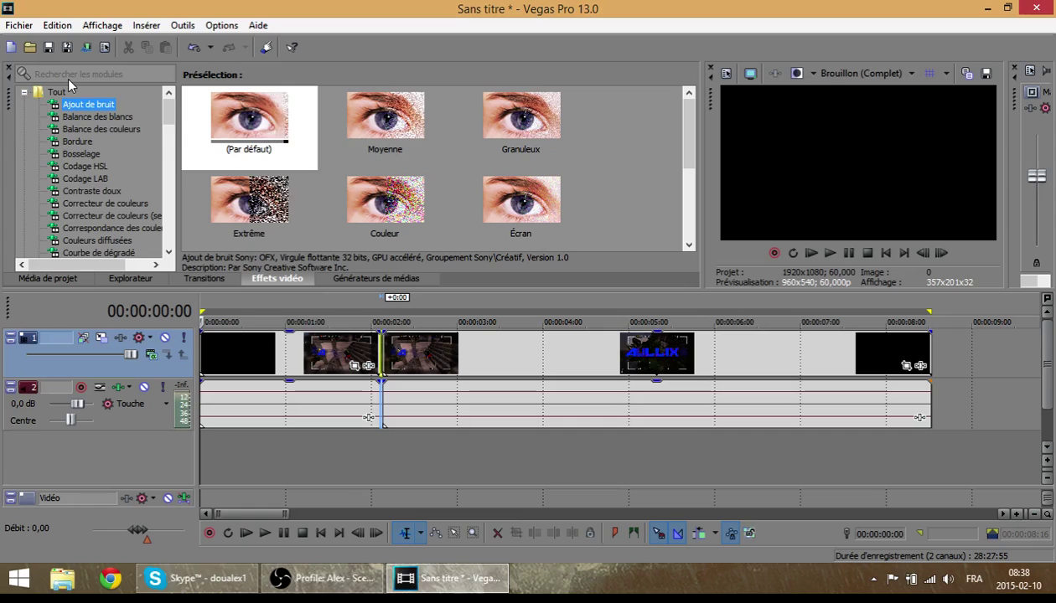
pyautogui.click(71, 75)
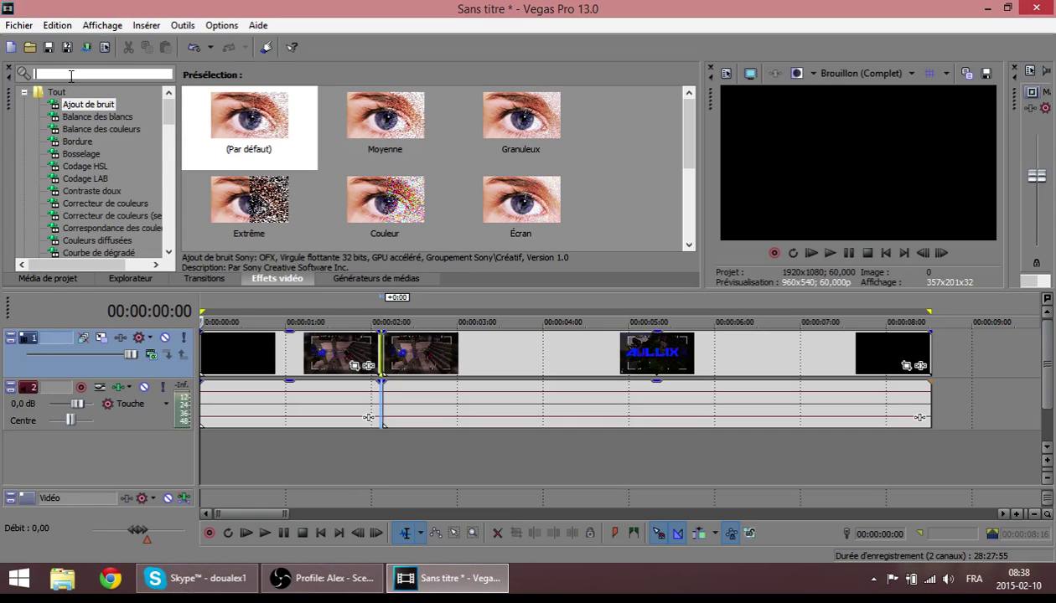
pyautogui.write('ch')
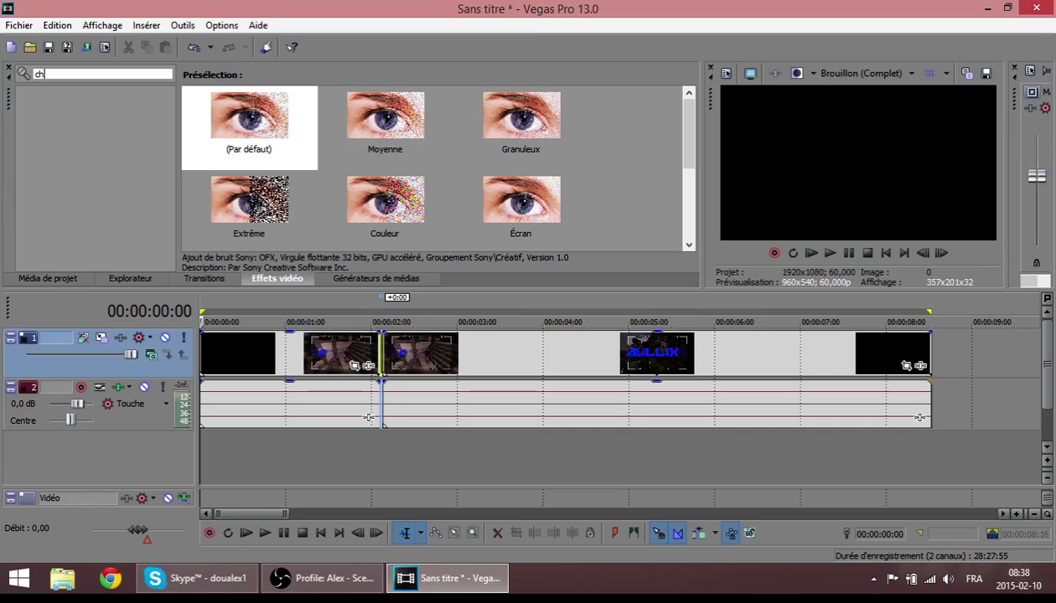
pyautogui.write('ro')
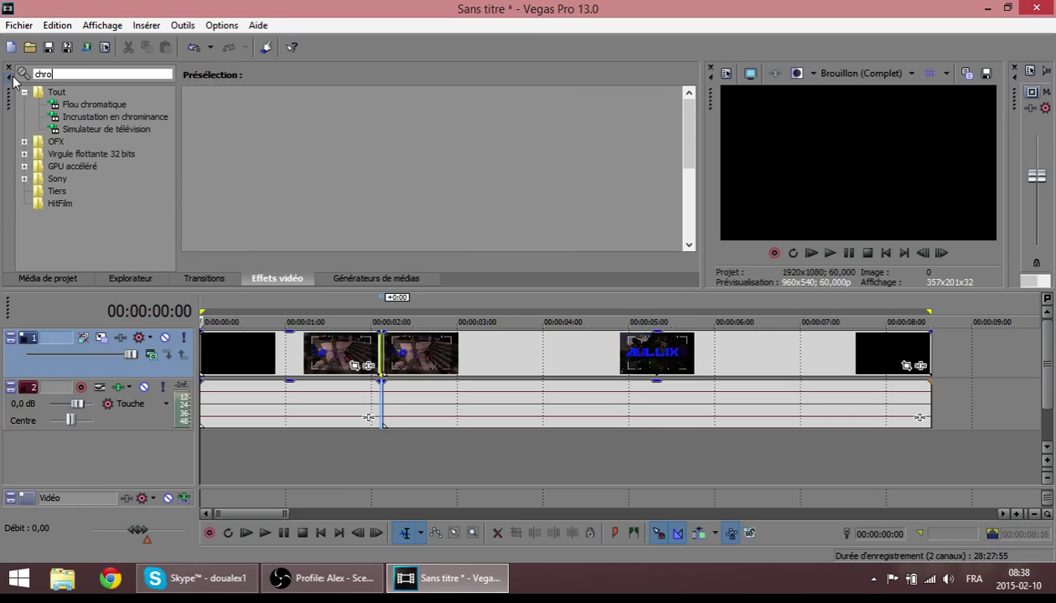
pyautogui.moveTo(87, 115); pyautogui.dragTo(155, 382)
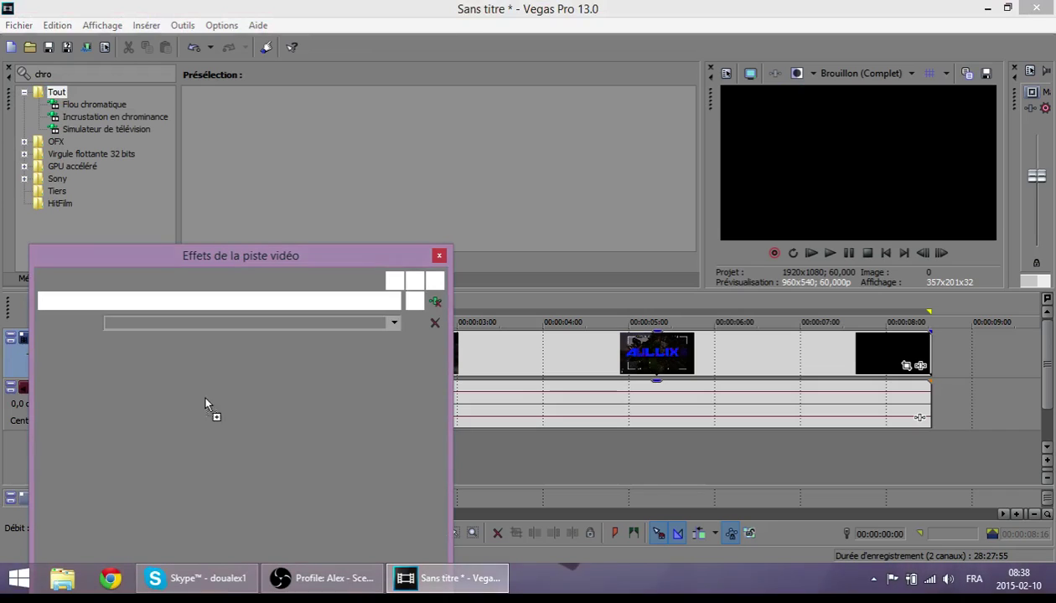
pyautogui.moveTo(269, 255); pyautogui.dragTo(256, 130)
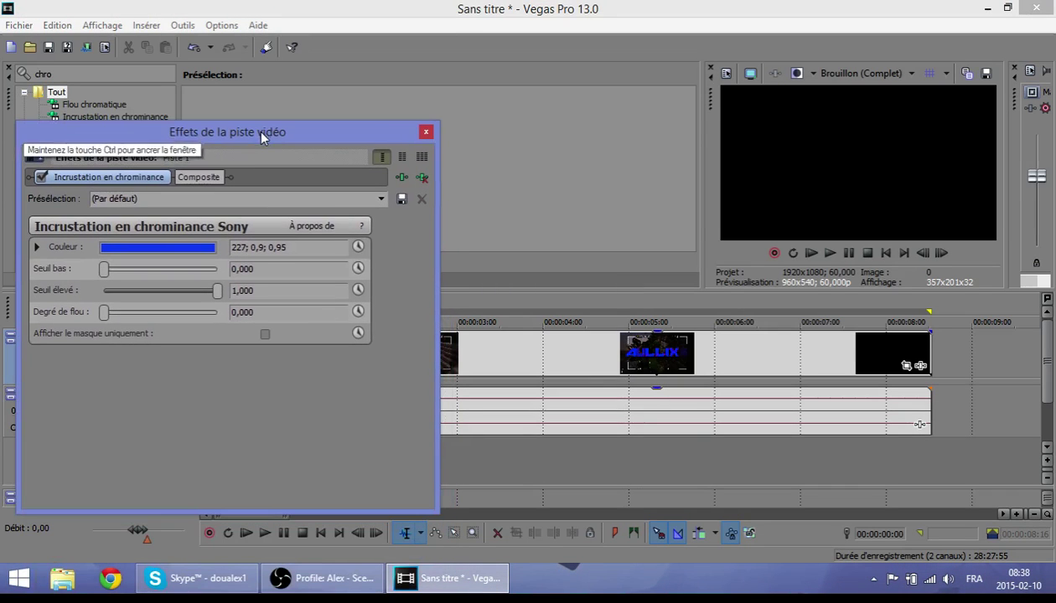
# Step: Place the playhead on the blue title and set the chroma key colour to 227; 1,0; 1,0 in the track effect
pyautogui.click(660, 356)
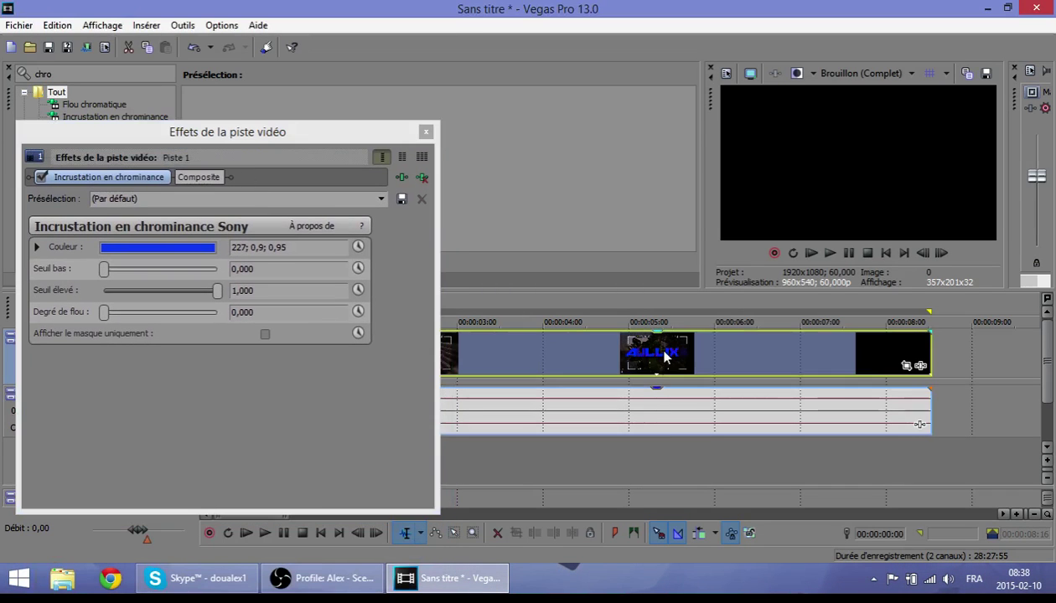
pyautogui.click(610, 359)
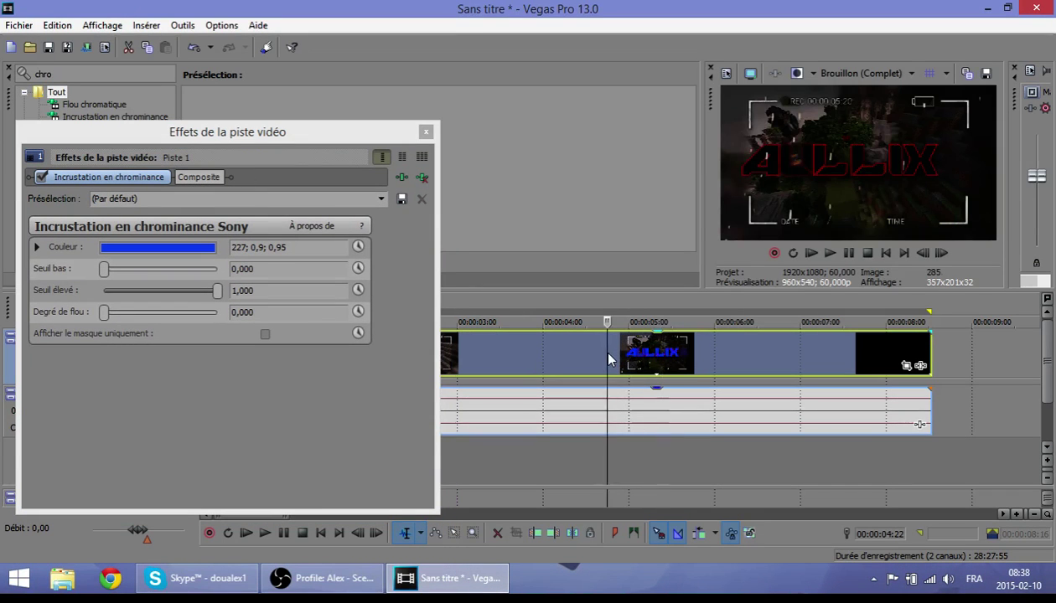
pyautogui.click(654, 370)
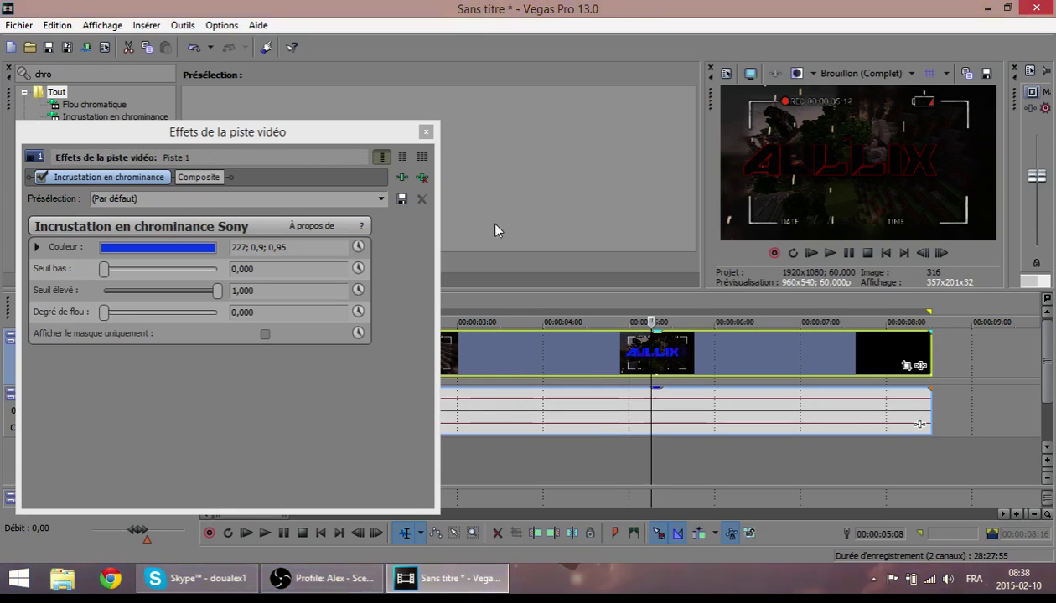
pyautogui.click(198, 248)
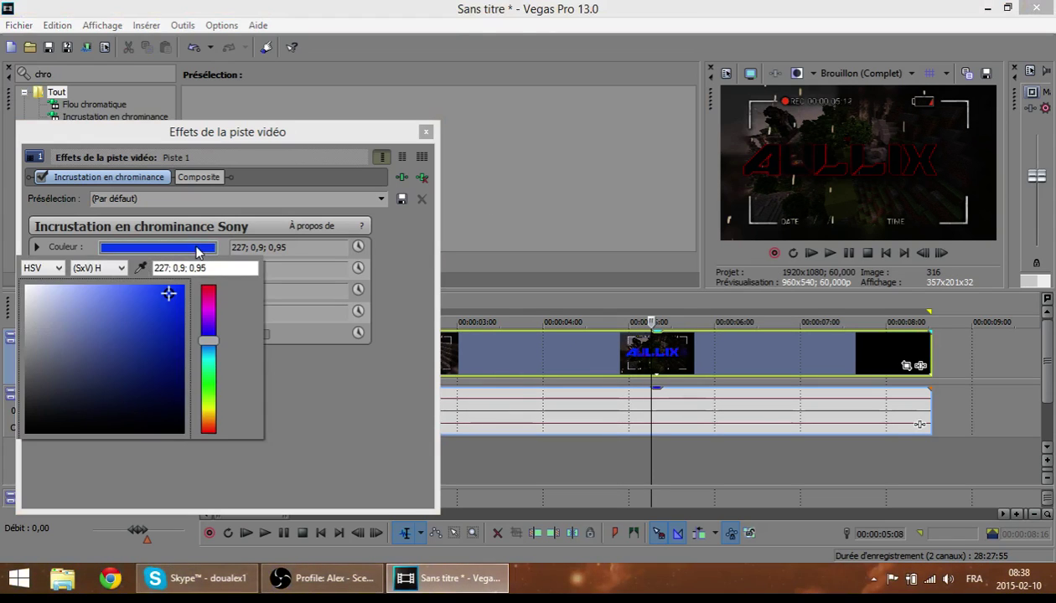
pyautogui.click(162, 318)
pyautogui.moveTo(102, 388)
pyautogui.mouseDown()
pyautogui.moveTo(53, 400)
pyautogui.moveTo(104, 346)
pyautogui.moveTo(6, 257)
pyautogui.moveTo(63, 297)
pyautogui.moveTo(2, 276)
pyautogui.moveTo(139, 389)
pyautogui.moveTo(98, 379)
pyautogui.moveTo(18, 435)
pyautogui.moveTo(9, 483)
pyautogui.moveTo(59, 382)
pyautogui.moveTo(140, 344)
pyautogui.moveTo(214, 256)
pyautogui.mouseUp()
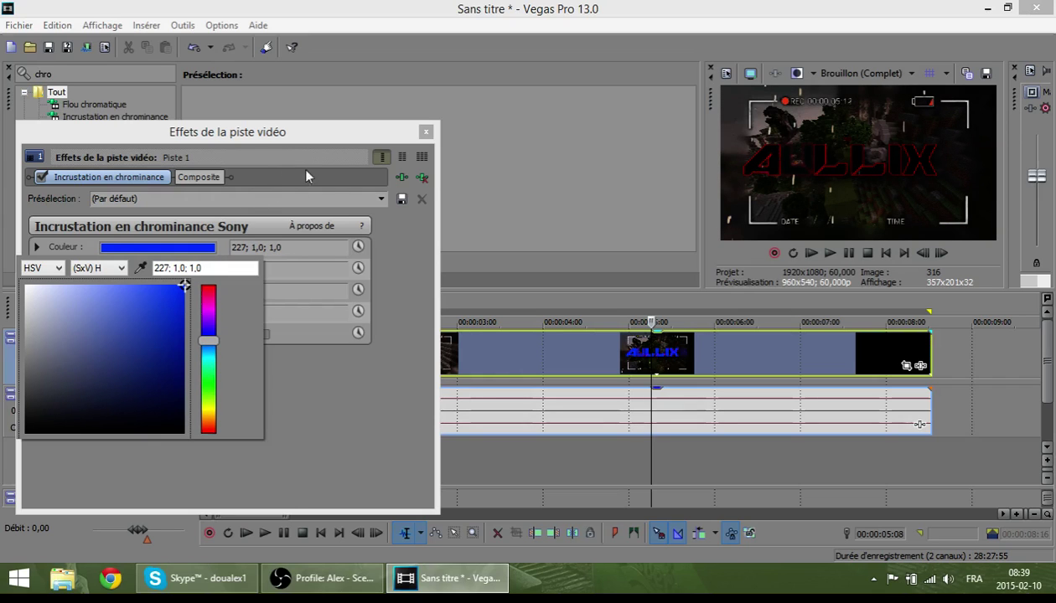
pyautogui.click(429, 142)
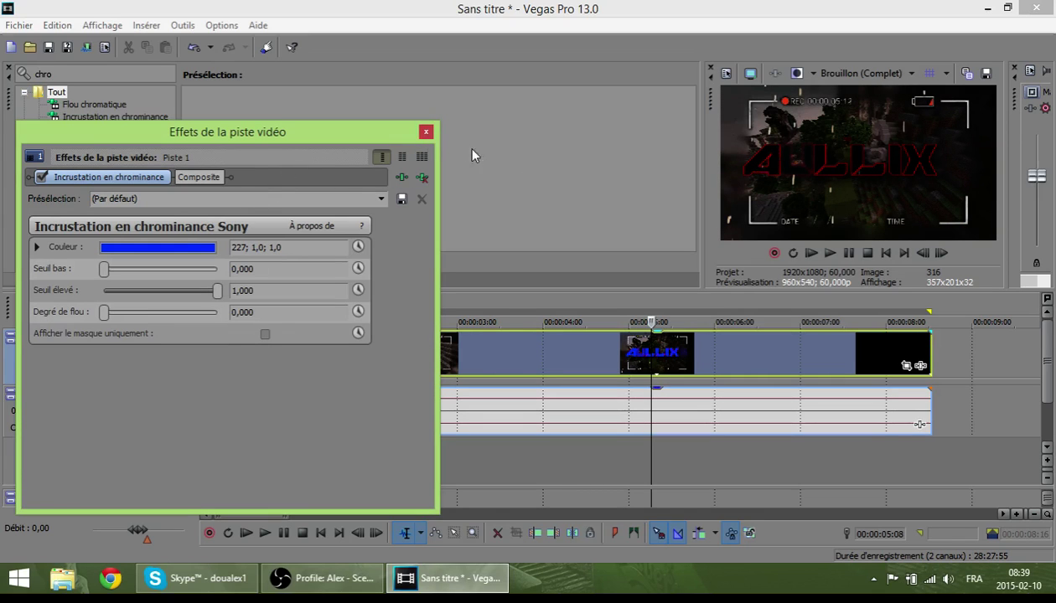
pyautogui.click(426, 134)
# Step: Examine the keyed title in the preview at several points around 00:00:05:05
pyautogui.click(541, 351)
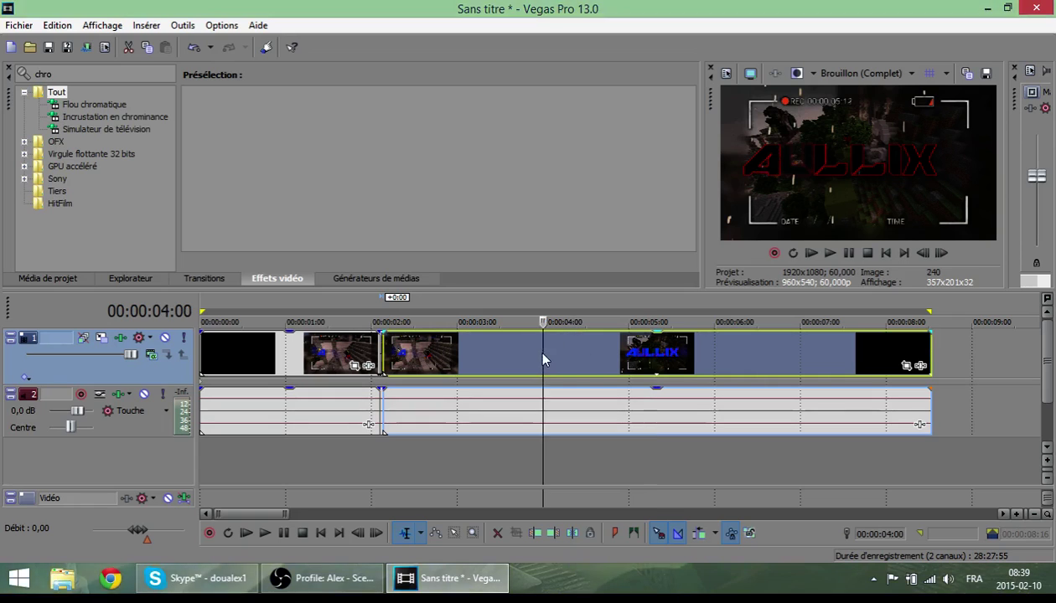
pyautogui.click(655, 368)
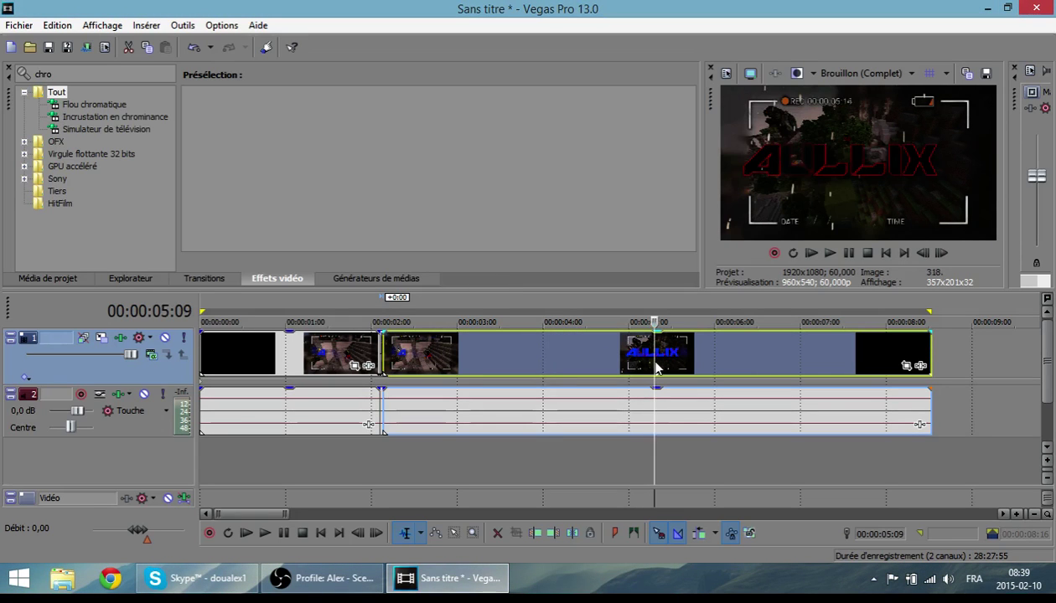
pyautogui.click(867, 73)
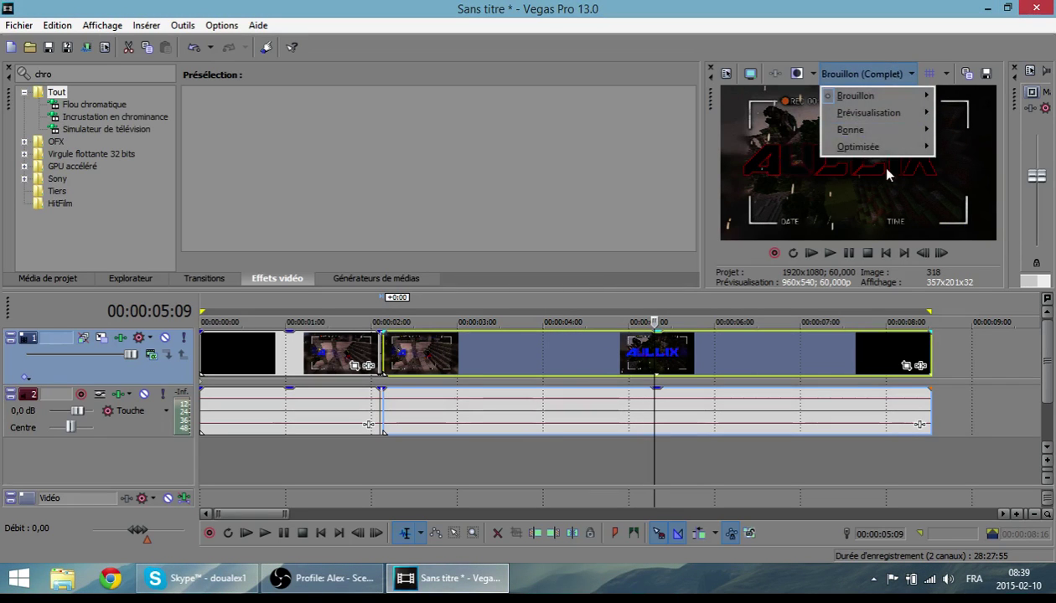
pyautogui.moveTo(876, 148)
pyautogui.click(653, 361)
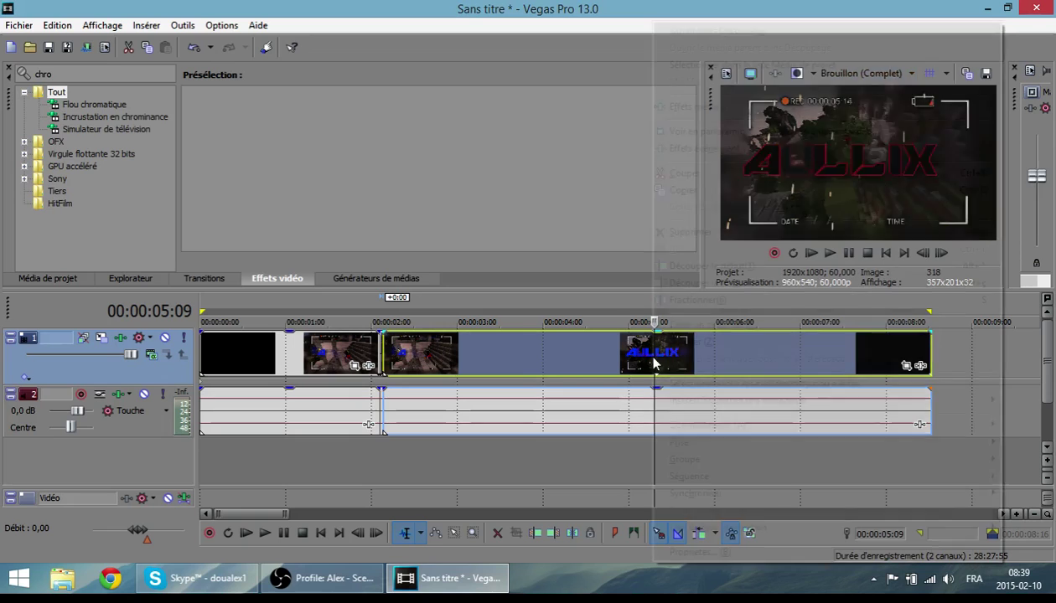
pyautogui.rightClick(647, 362)
pyautogui.click(645, 362)
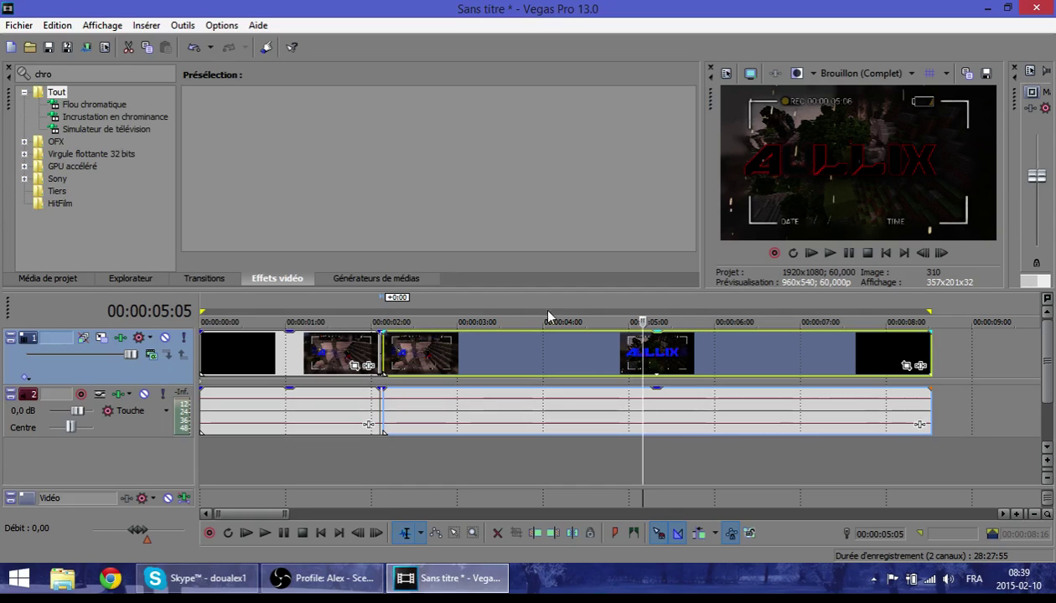
pyautogui.rightClick(642, 347)
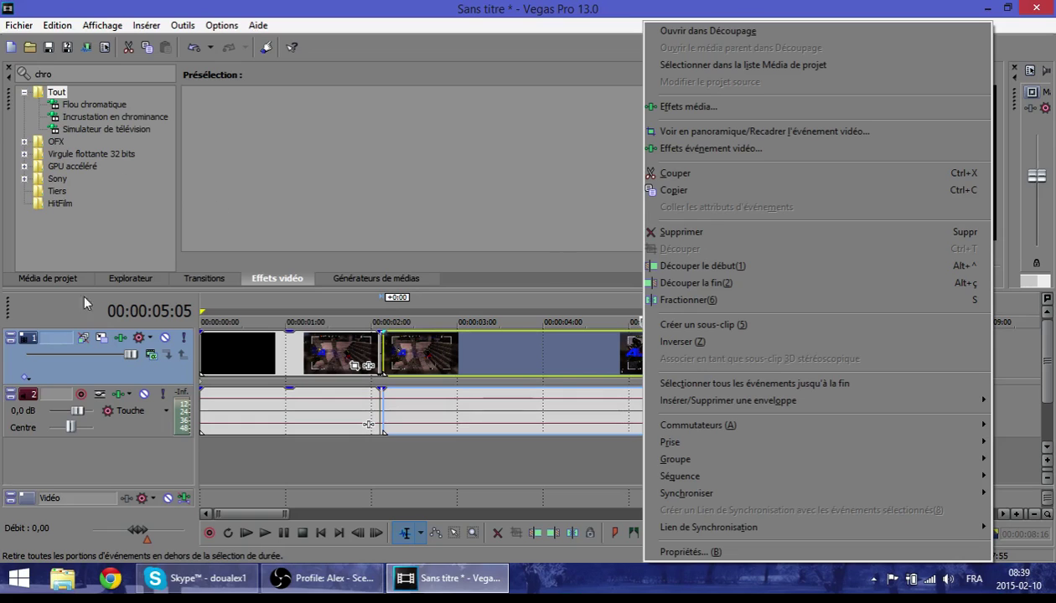
# Step: Set the blur amount (Degré de flou) of track 1's chroma key effect to 0,061
pyautogui.click(118, 338)
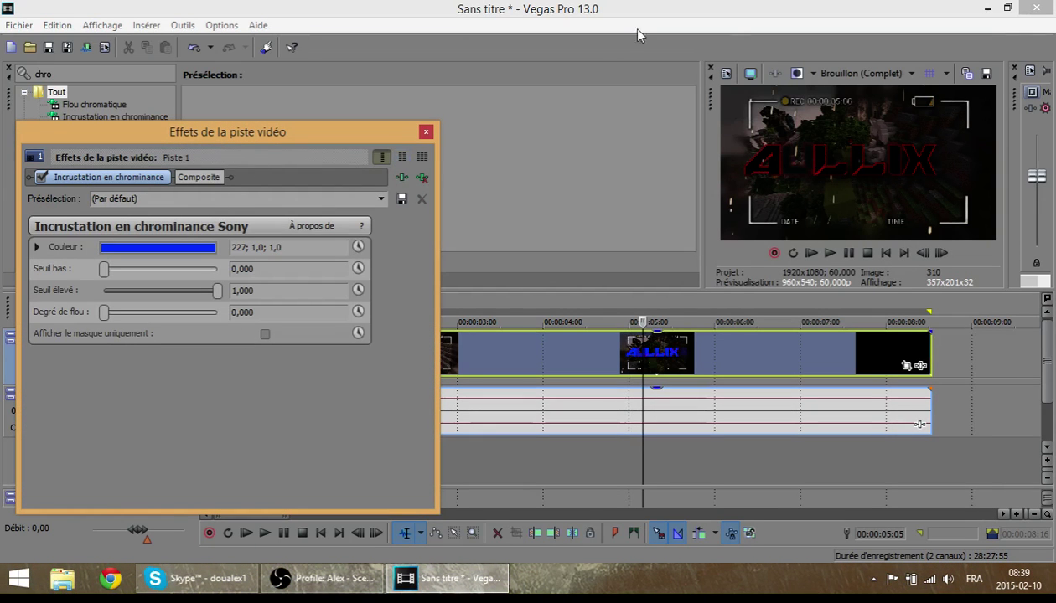
pyautogui.click(134, 247)
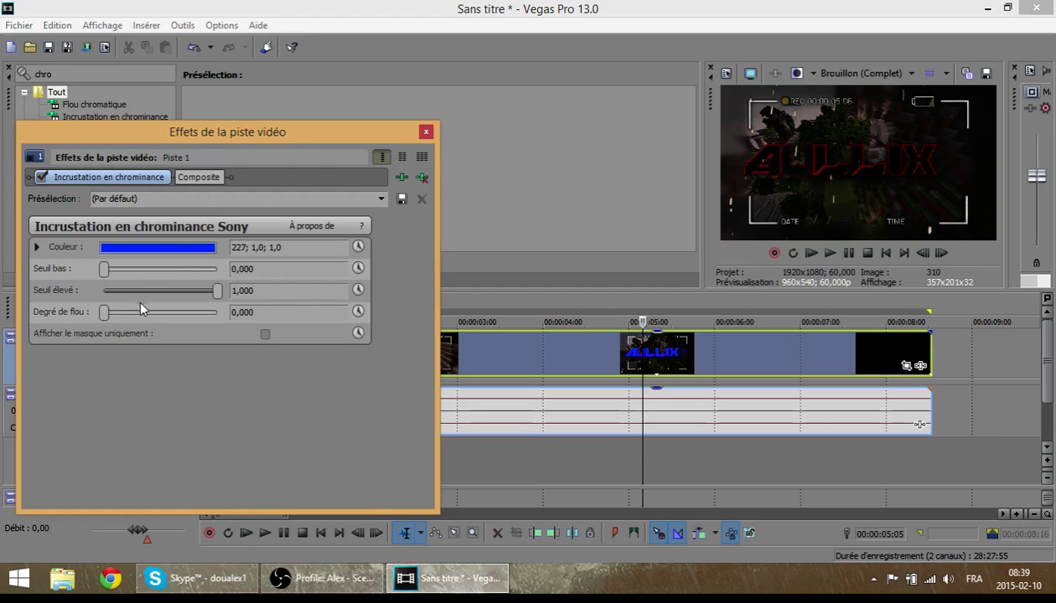
pyautogui.moveTo(102, 316)
pyautogui.mouseDown()
pyautogui.moveTo(111, 316)
pyautogui.moveTo(88, 318)
pyautogui.moveTo(108, 314)
pyautogui.mouseUp()
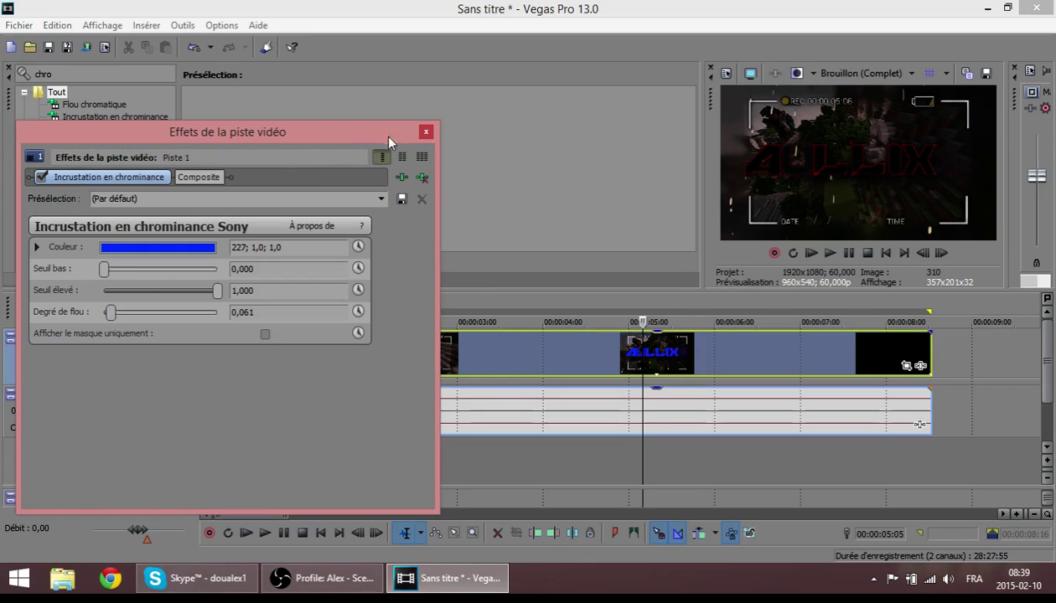
pyautogui.click(426, 132)
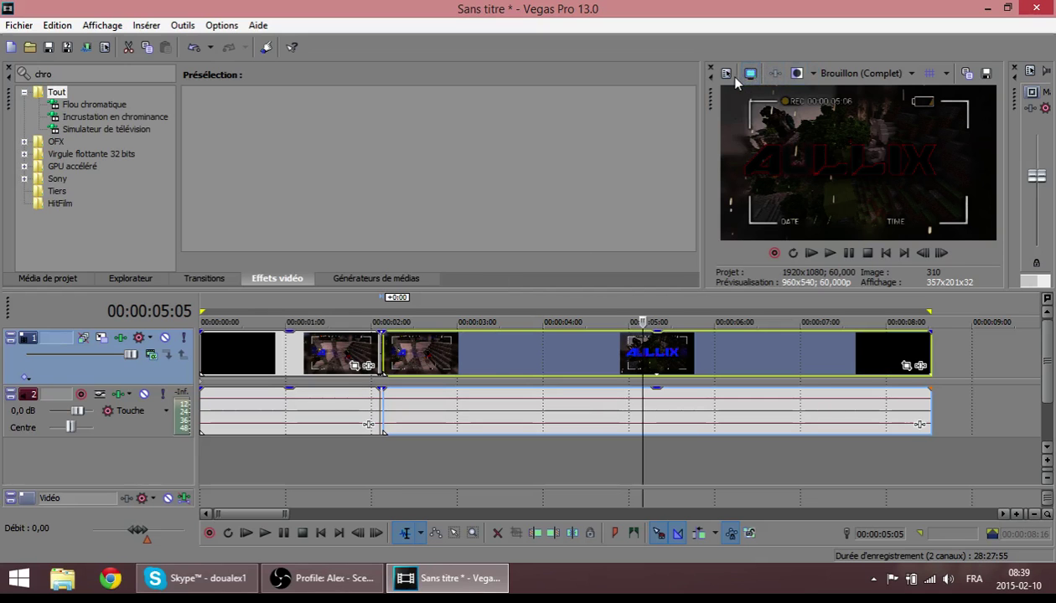
# Step: Set the preview quality to Optimisée (Complet) and check the current frame in full screen
pyautogui.click(862, 74)
pyautogui.moveTo(874, 151)
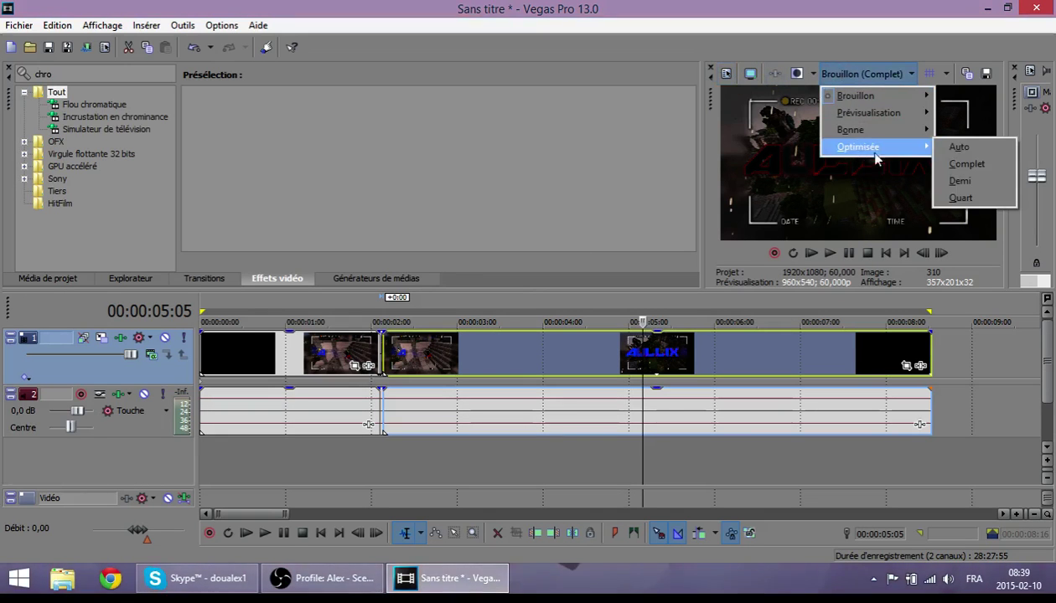
pyautogui.click(959, 164)
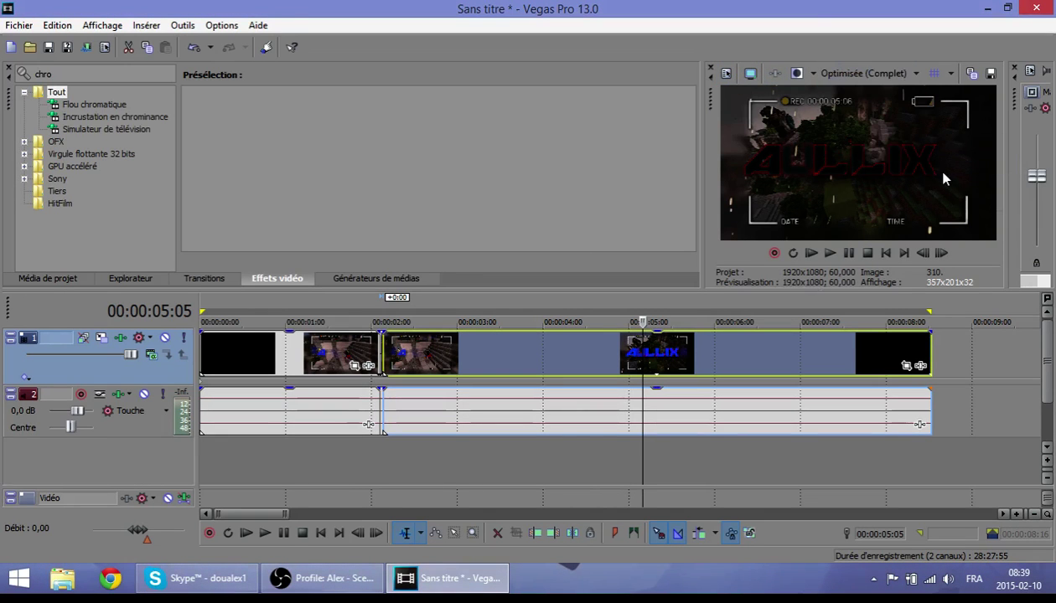
pyautogui.click(750, 75)
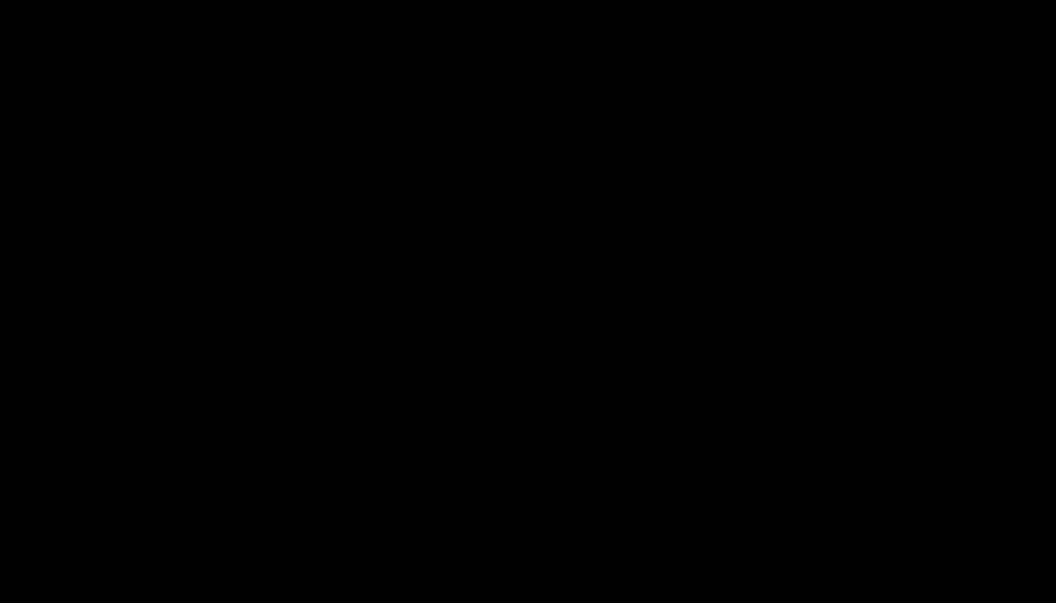
pyautogui.press('Escape')
# Step: Set the preview quality to Brouillon (Complet) and return the playhead to the start of the project
pyautogui.click(862, 74)
pyautogui.moveTo(855, 95)
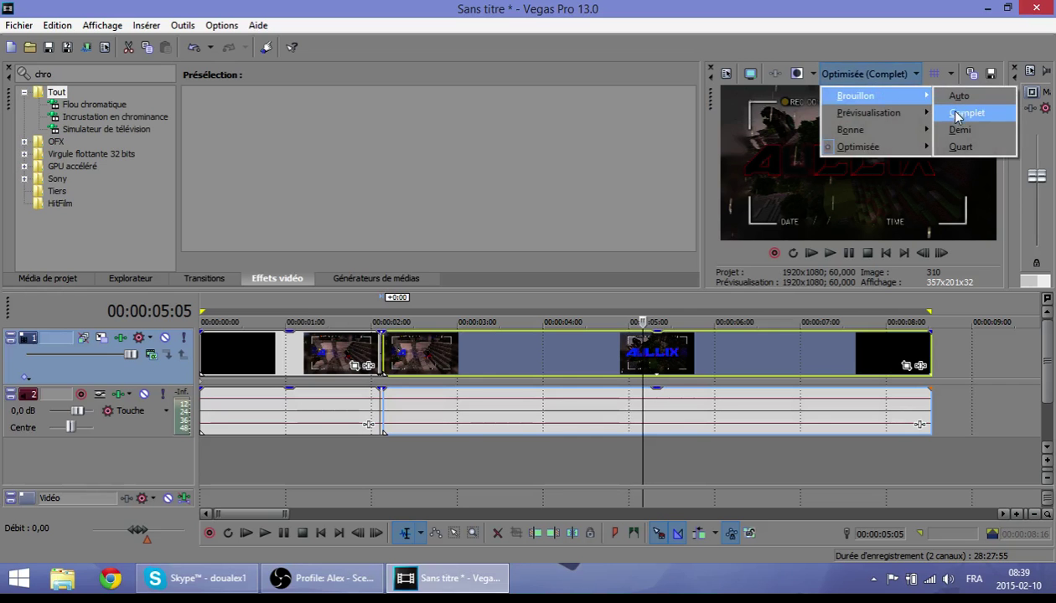
pyautogui.click(958, 117)
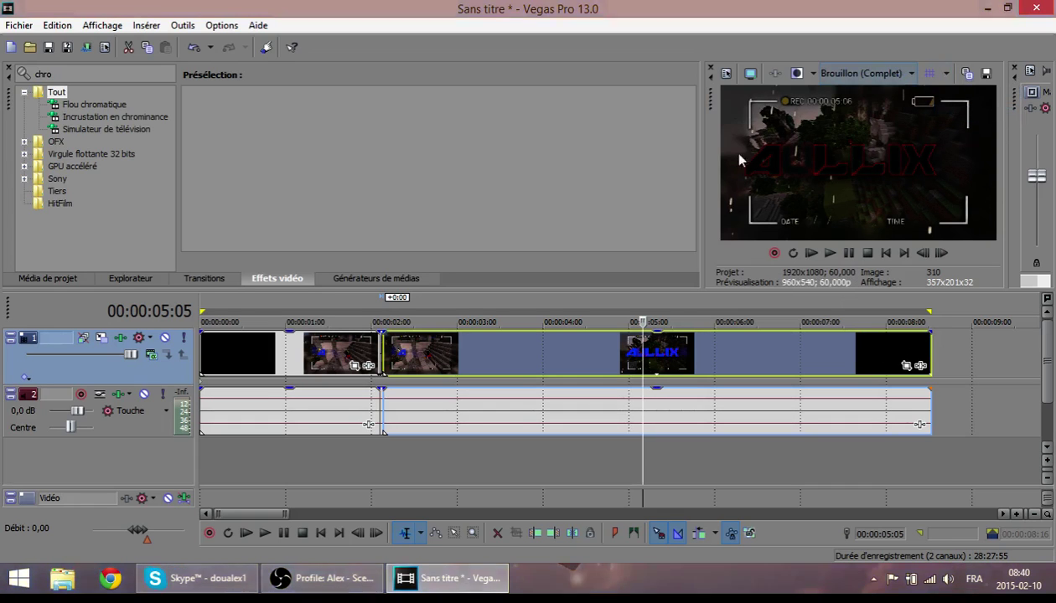
pyautogui.click(884, 253)
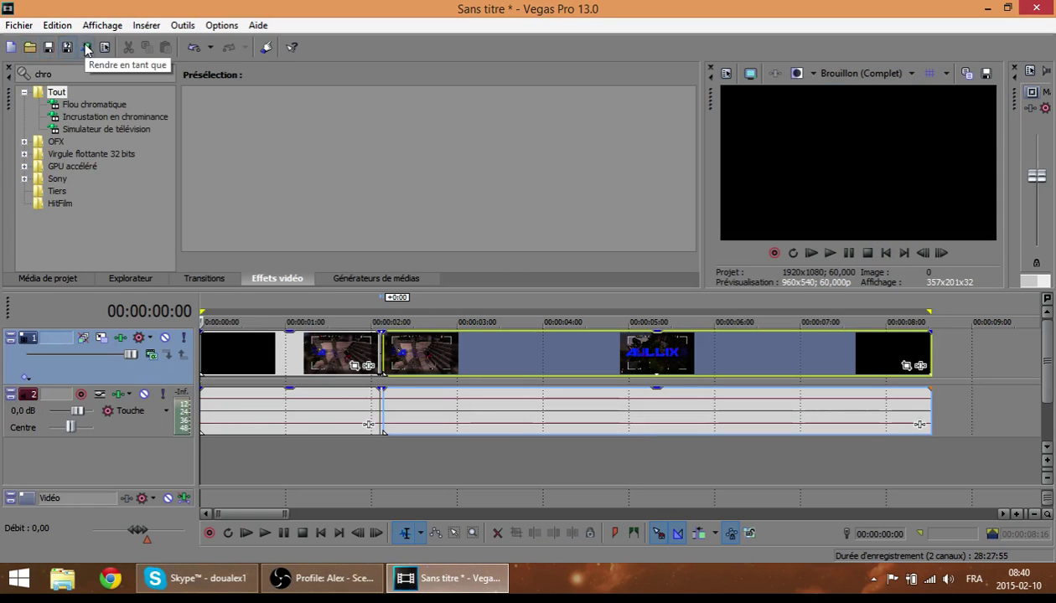
# Step: Save the project as Sans titre in Vegas Pro project format (*.veg) on the DATA (D:) drive
pyautogui.click(47, 46)
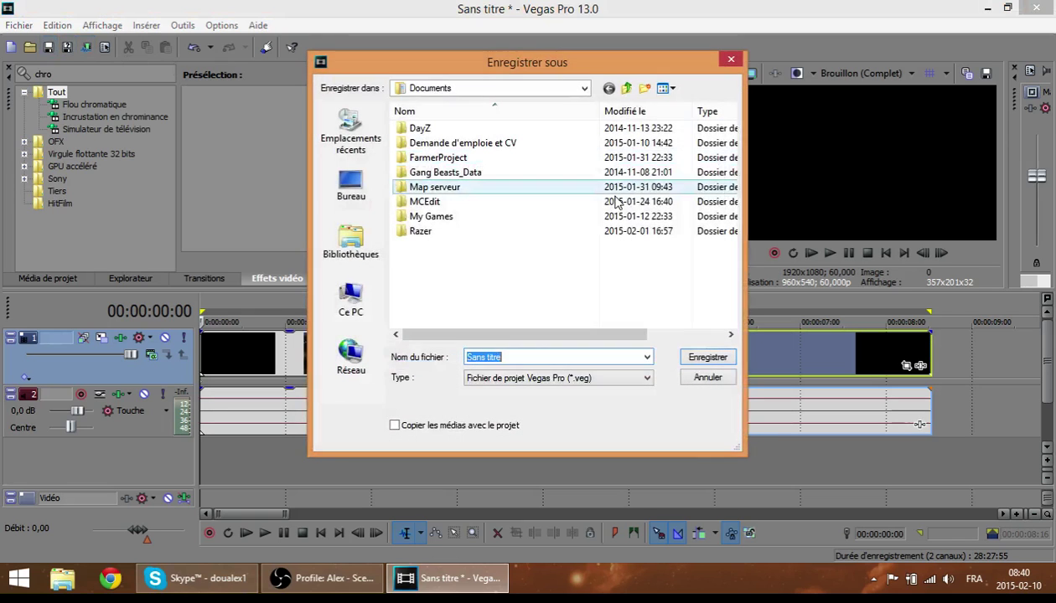
pyautogui.click(352, 367)
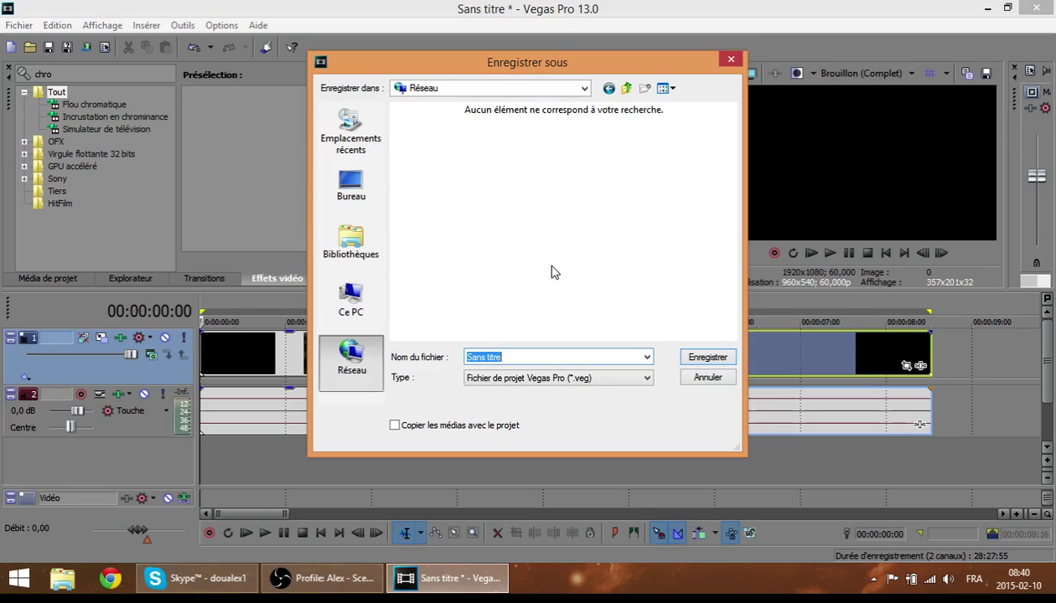
pyautogui.click(348, 316)
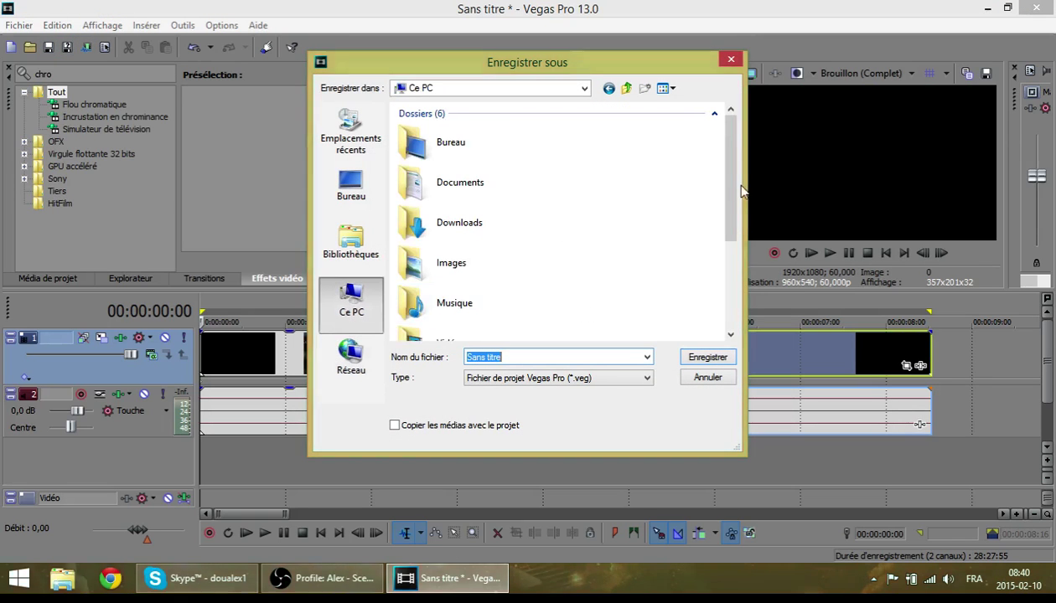
pyautogui.scroll(-4, 670, 293)
pyautogui.click(501, 280)
pyautogui.doubleClick(501, 280)
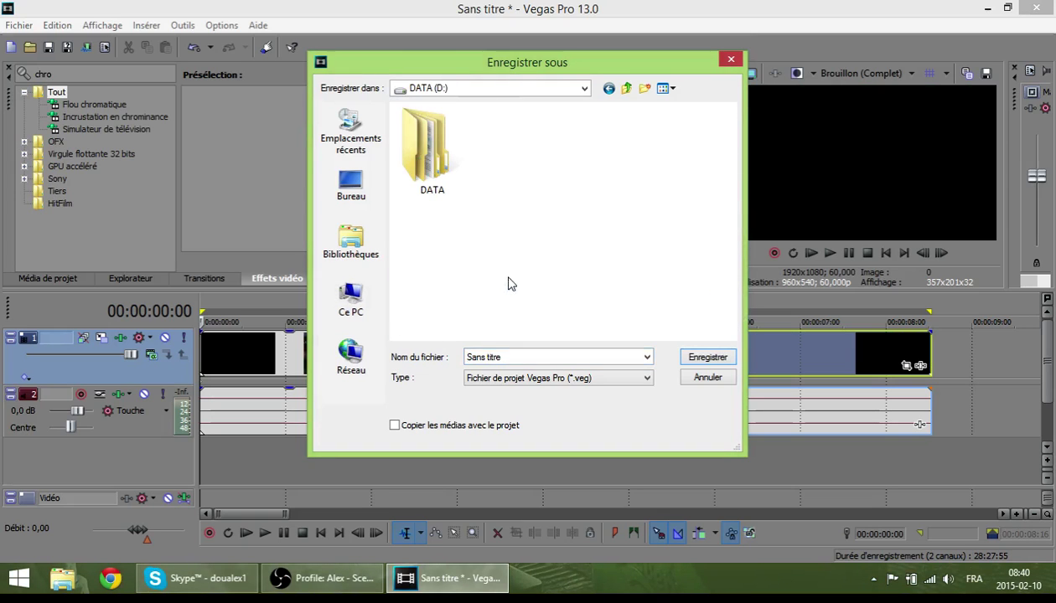
pyautogui.click(707, 357)
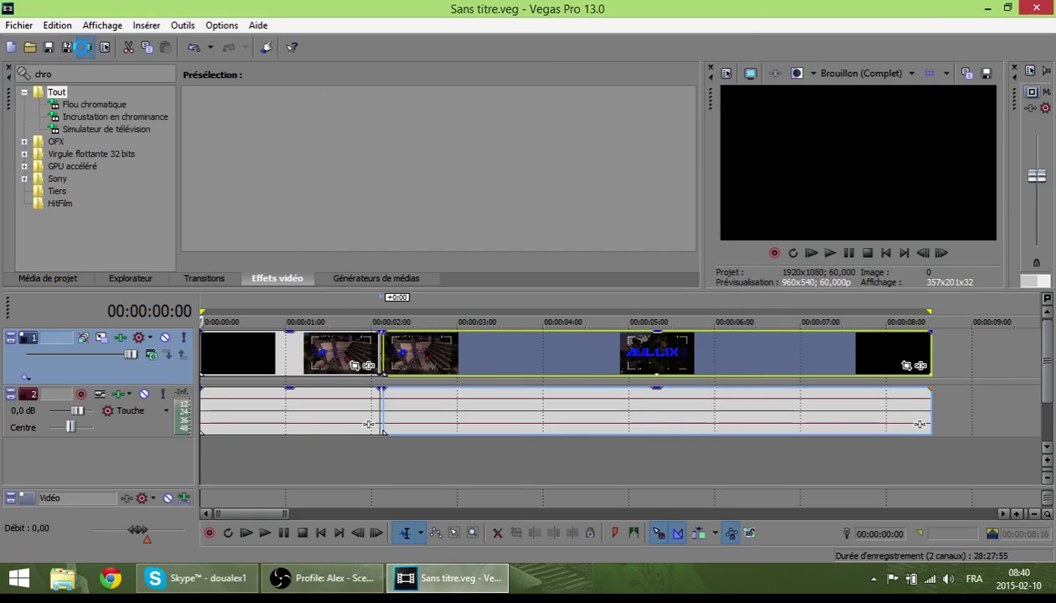
# Step: Open the render settings, turn off the favourites-only filter and select the YouTube Full HD 1080p template under Windows Media Video V11
pyautogui.click(84, 47)
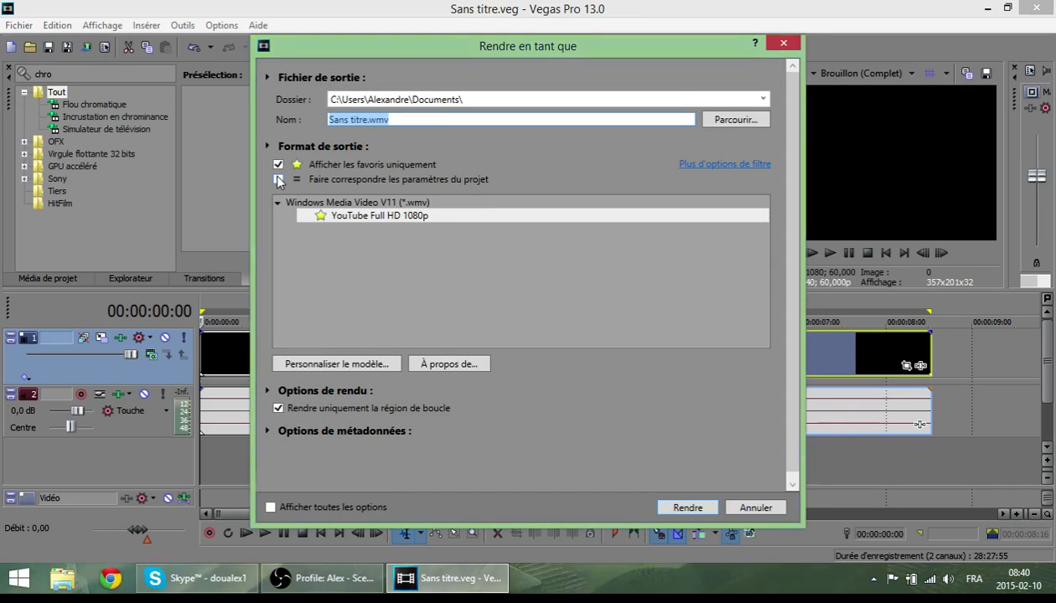
pyautogui.click(278, 164)
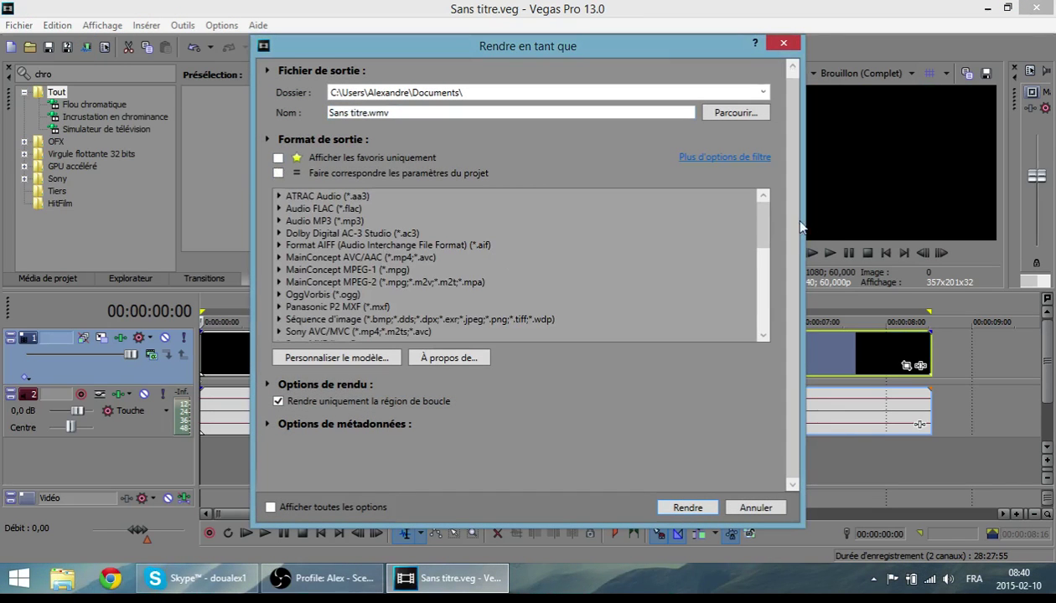
pyautogui.scroll(-5, 747, 220)
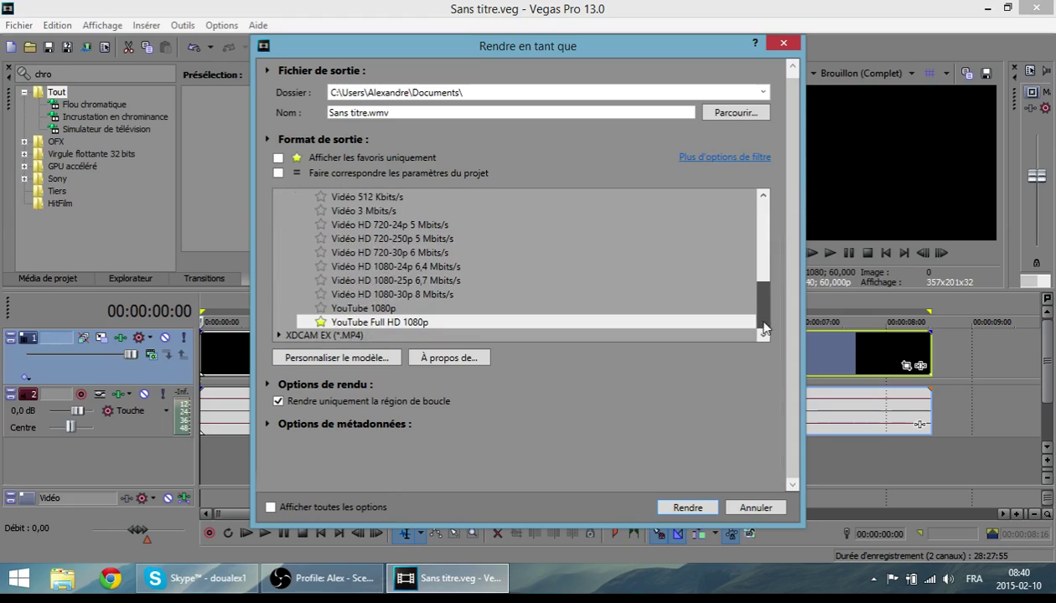
pyautogui.click(395, 295)
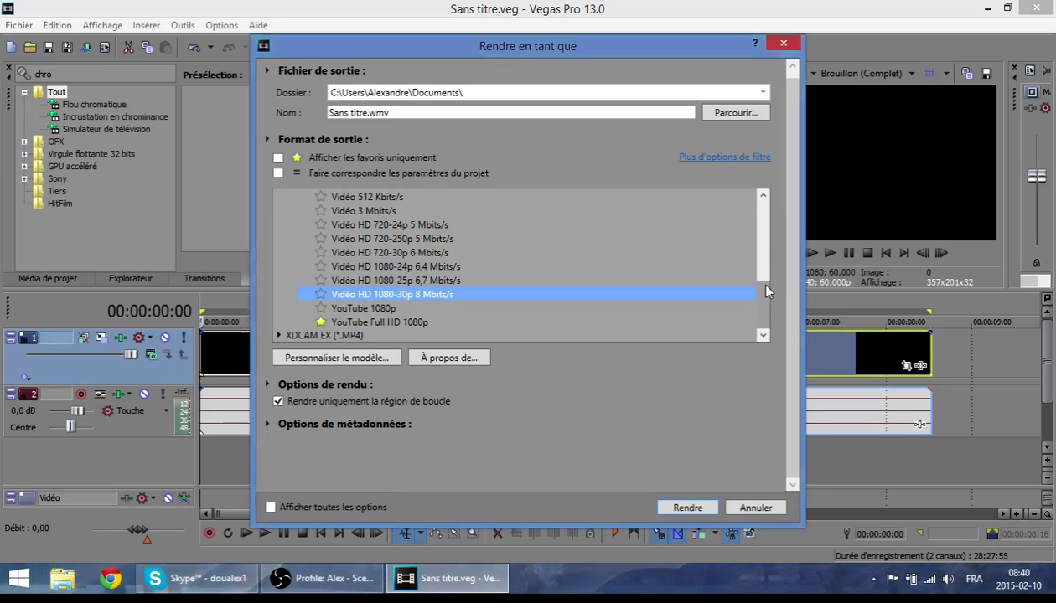
pyautogui.moveTo(765, 287); pyautogui.dragTo(769, 316)
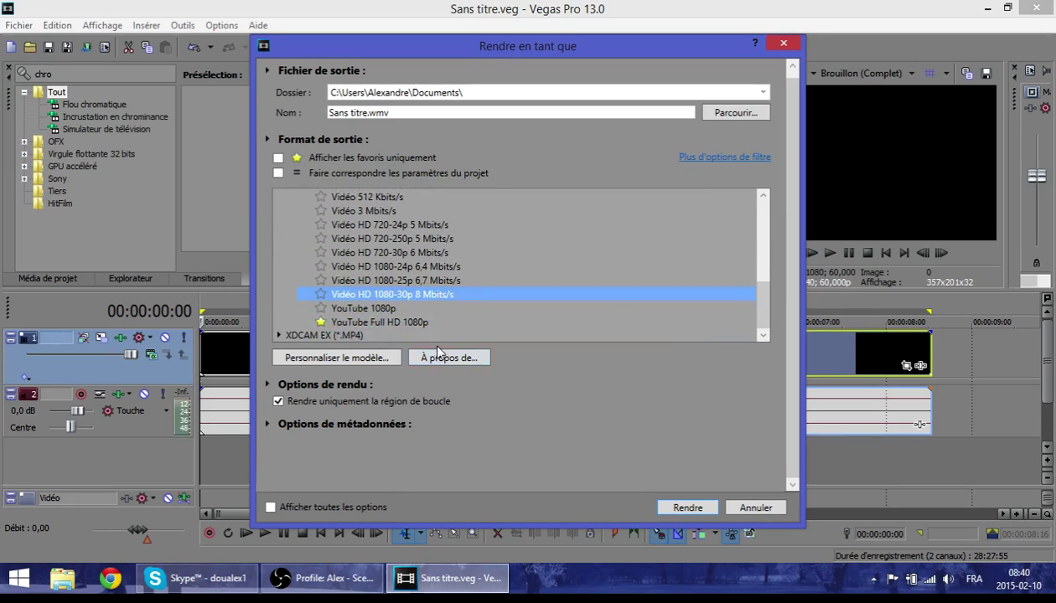
pyautogui.click(406, 321)
pyautogui.rightClick(411, 324)
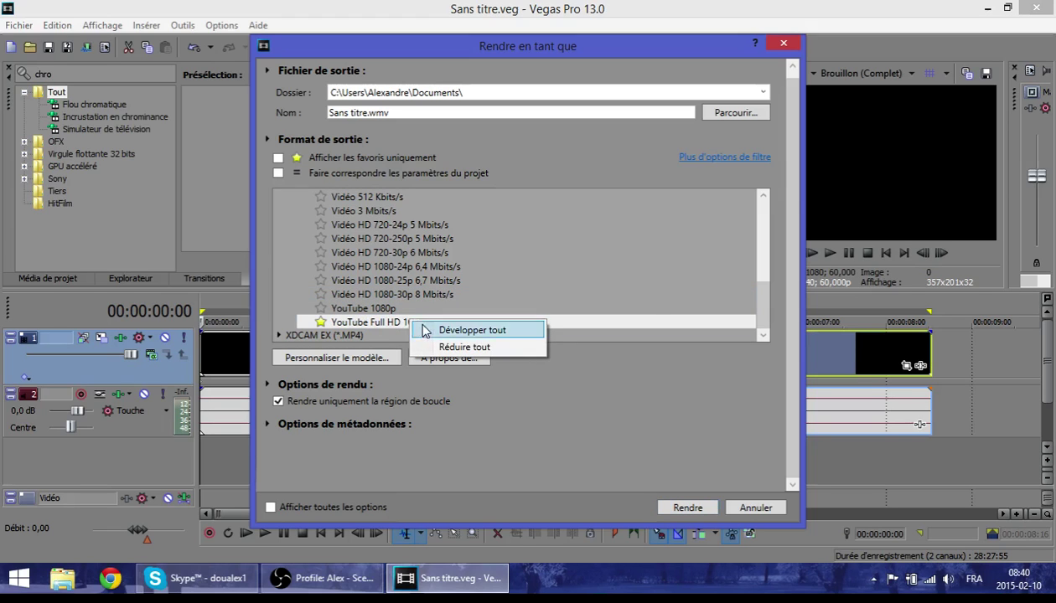
# Step: Examine the available output formats, including the XDCAM EX templates, and go back to the Windows Media Video V11 templates
pyautogui.moveTo(765, 299); pyautogui.dragTo(757, 251)
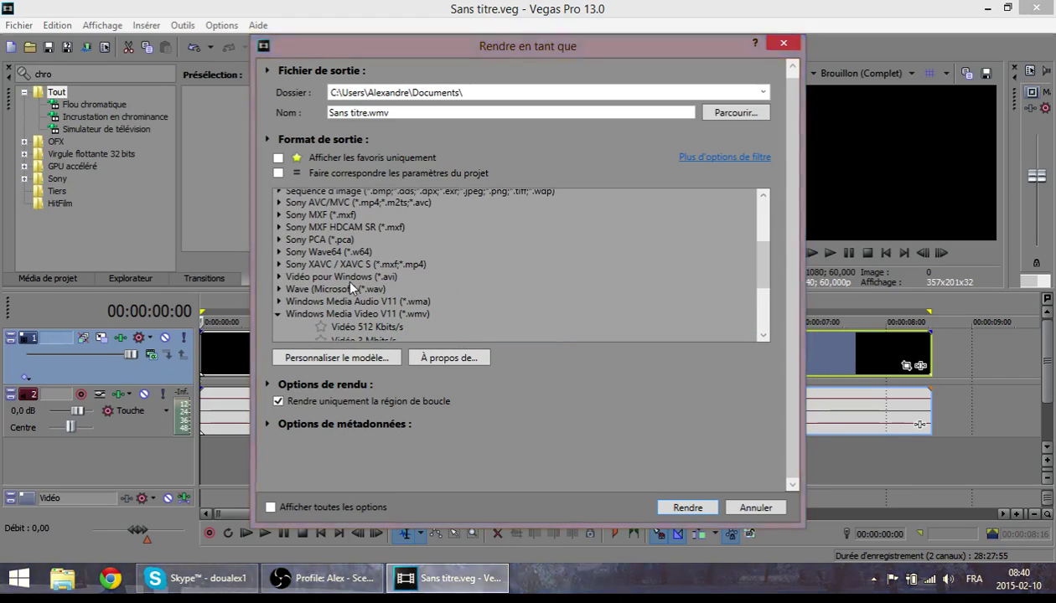
pyautogui.scroll(1, 350, 287)
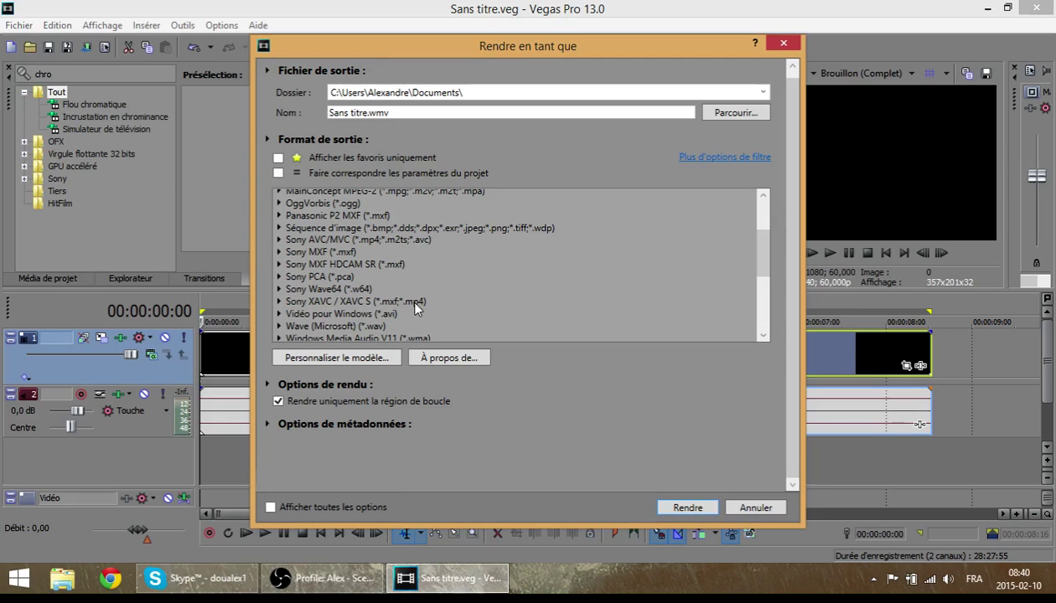
pyautogui.scroll(-5, 415, 308)
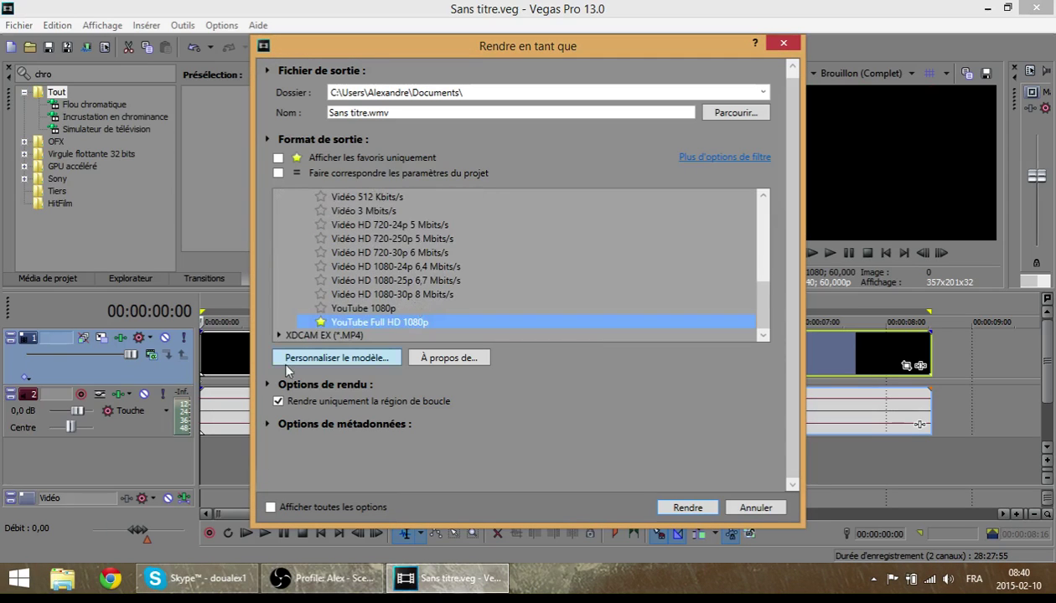
pyautogui.click(278, 334)
pyautogui.scroll(-3, 356, 314)
pyautogui.scroll(-1, 355, 314)
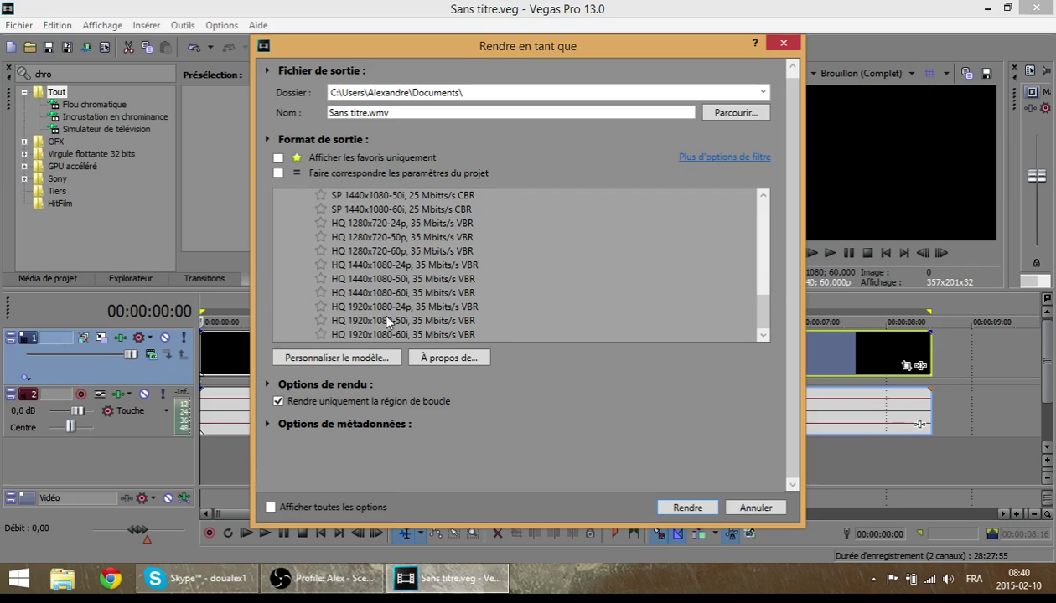
pyautogui.scroll(6, 427, 312)
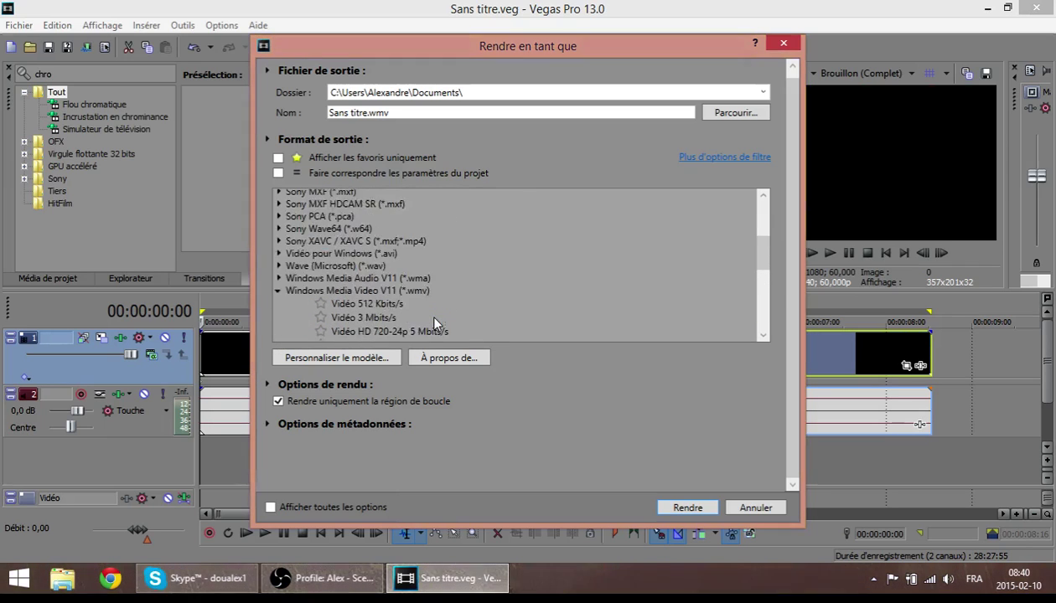
pyautogui.scroll(-3, 417, 312)
pyautogui.click(277, 294)
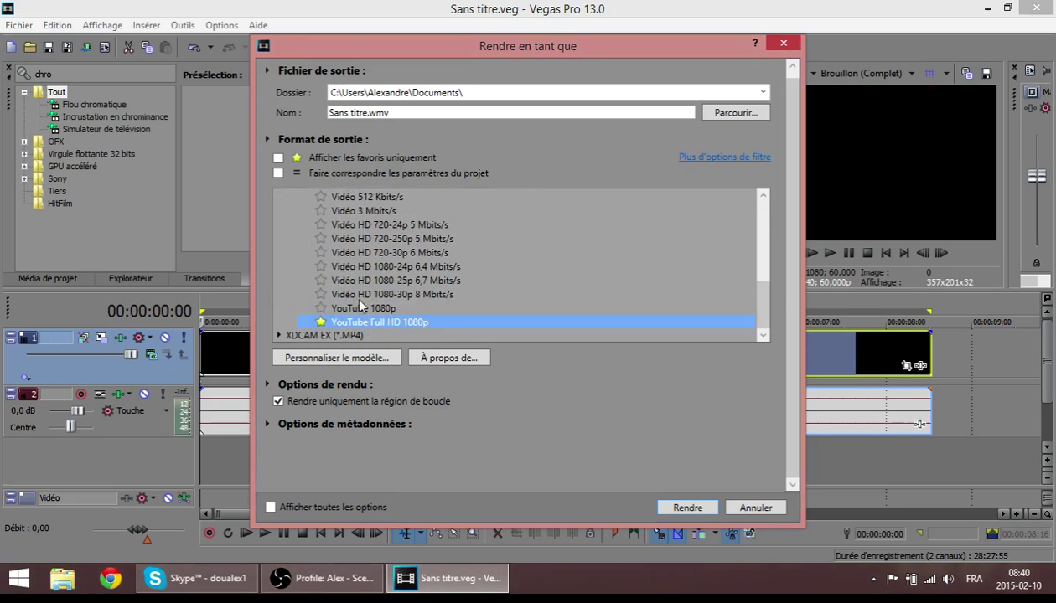
# Step: Open the YouTube Full HD 1080p template for customisation, choose Windows Media Audio 9.2 as audio format and check the mode and attribute options
pyautogui.rightClick(358, 323)
pyautogui.click(348, 323)
pyautogui.click(335, 358)
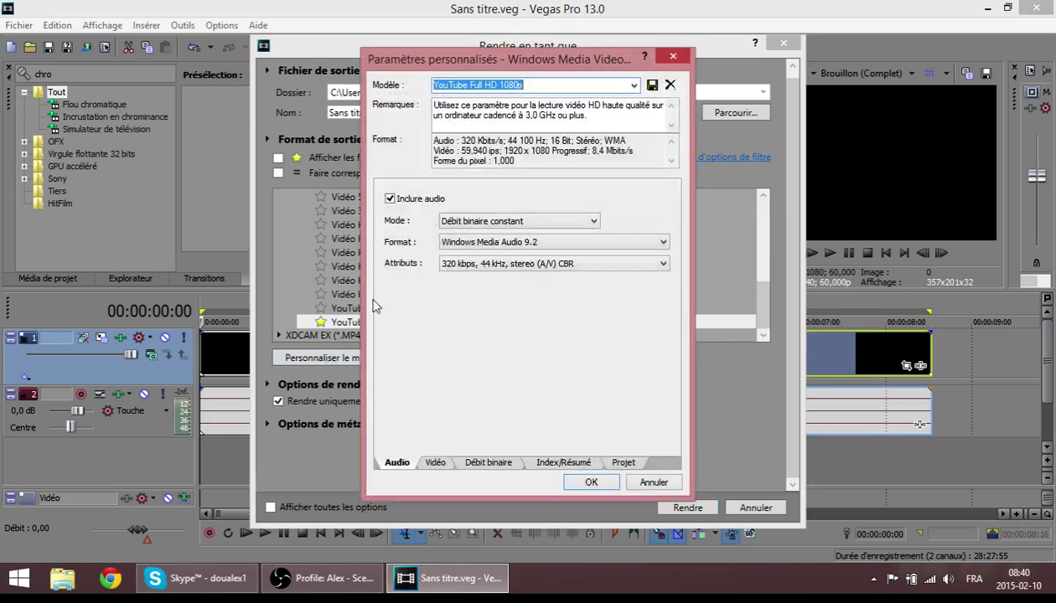
pyautogui.click(478, 221)
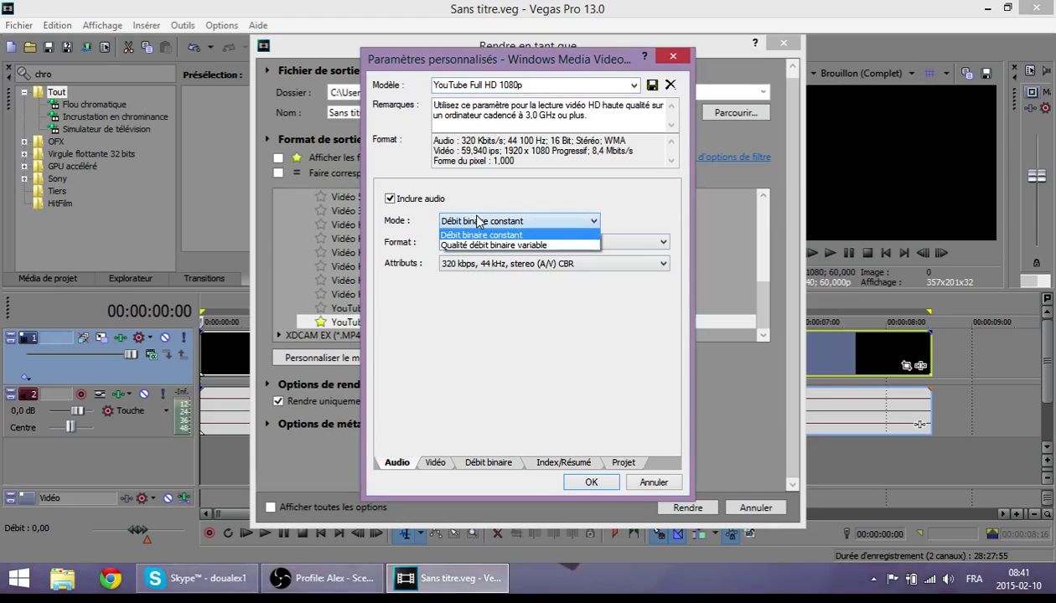
pyautogui.click(479, 220)
pyautogui.click(489, 241)
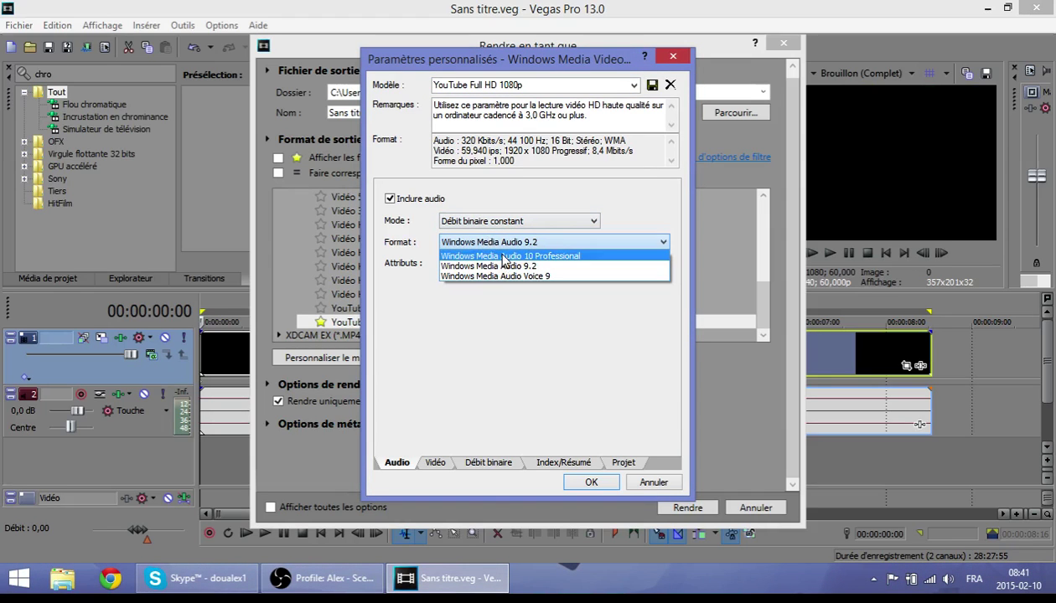
pyautogui.click(502, 265)
pyautogui.click(513, 264)
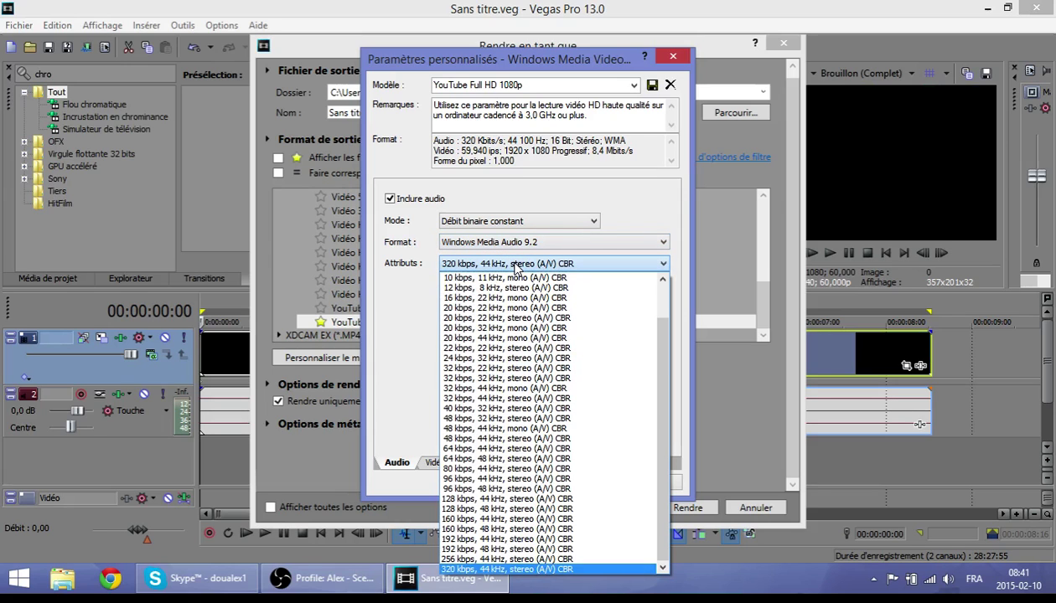
pyautogui.click(515, 268)
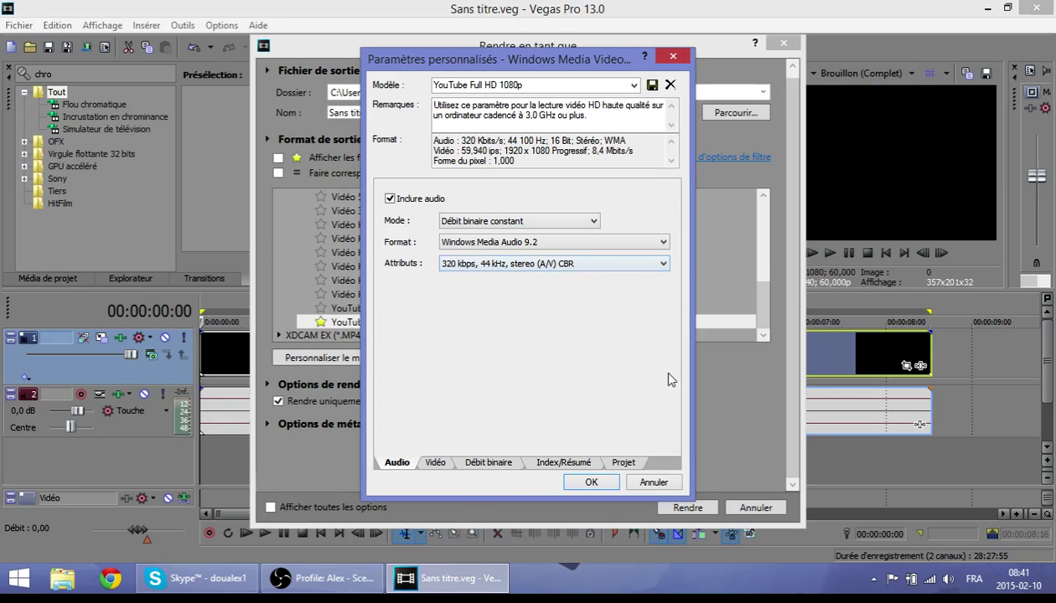
# Step: Check the template's video format options and set the video frame rate to 60
pyautogui.click(436, 462)
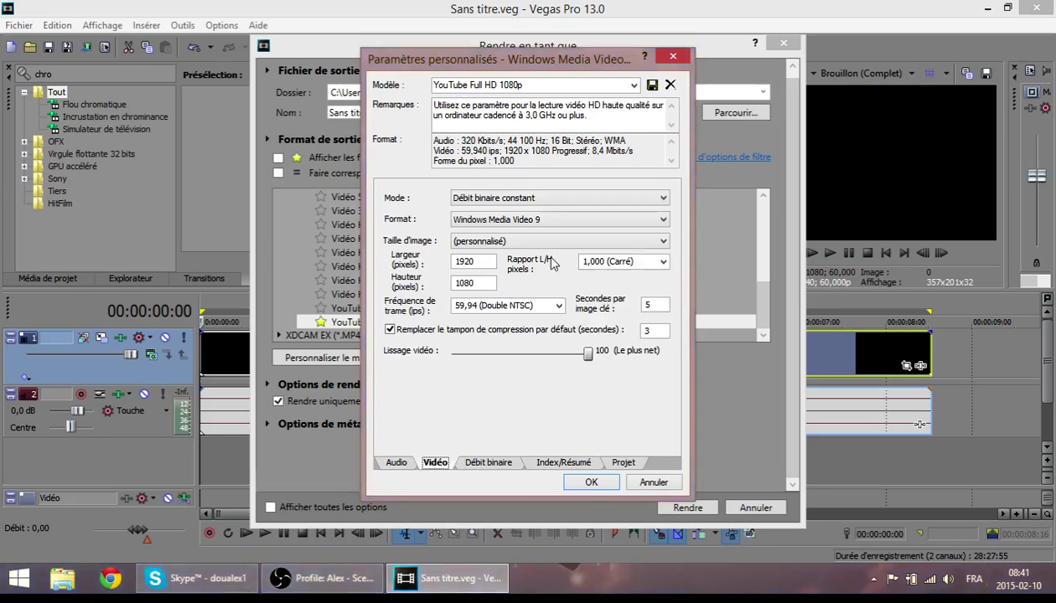
pyautogui.click(521, 220)
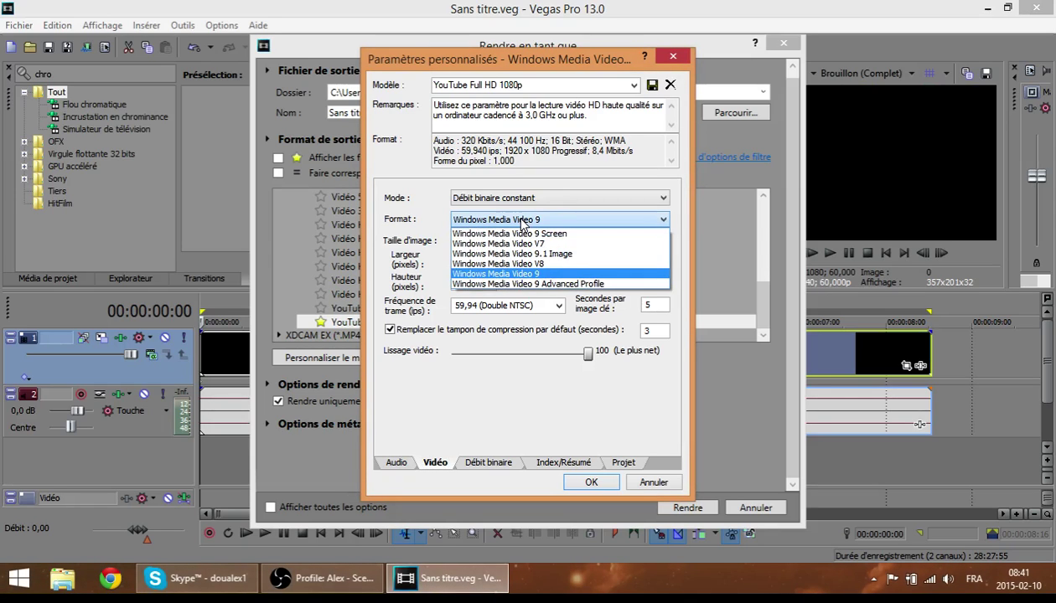
pyautogui.click(521, 220)
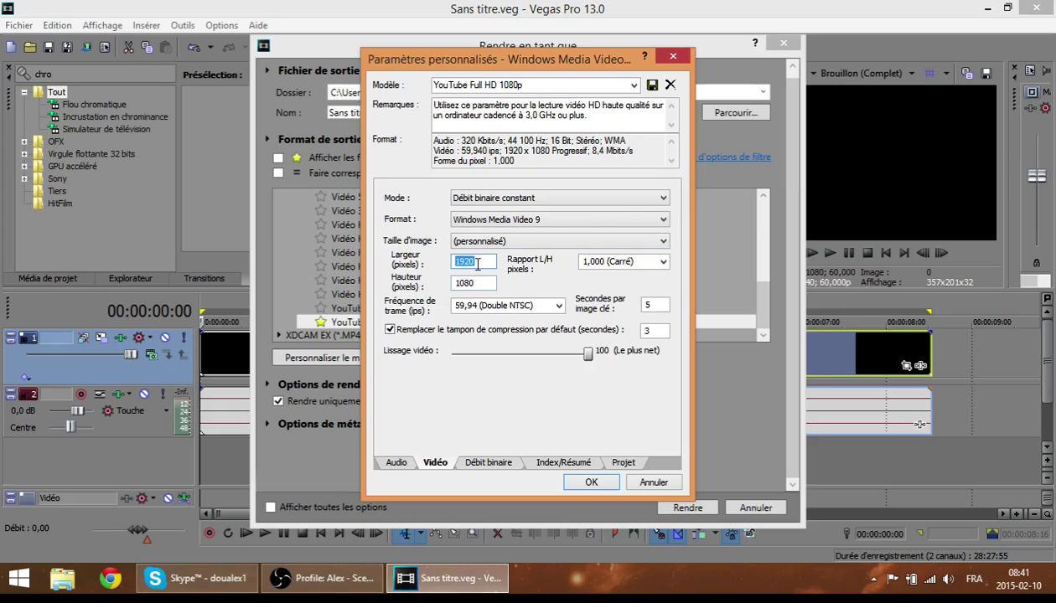
pyautogui.click(510, 307)
pyautogui.click(559, 307)
pyautogui.click(557, 307)
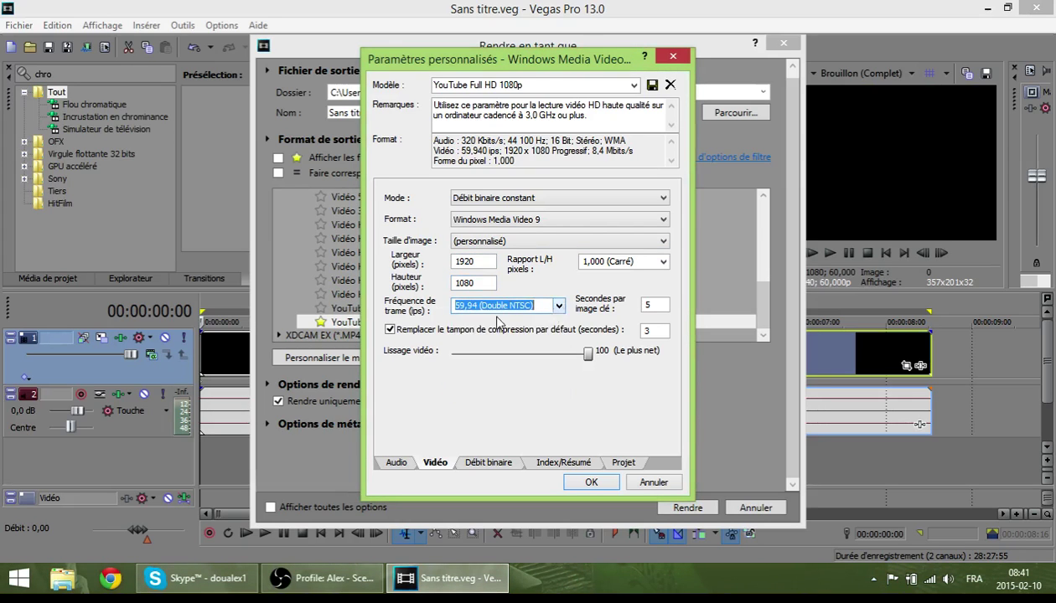
pyautogui.press('BackSpace')
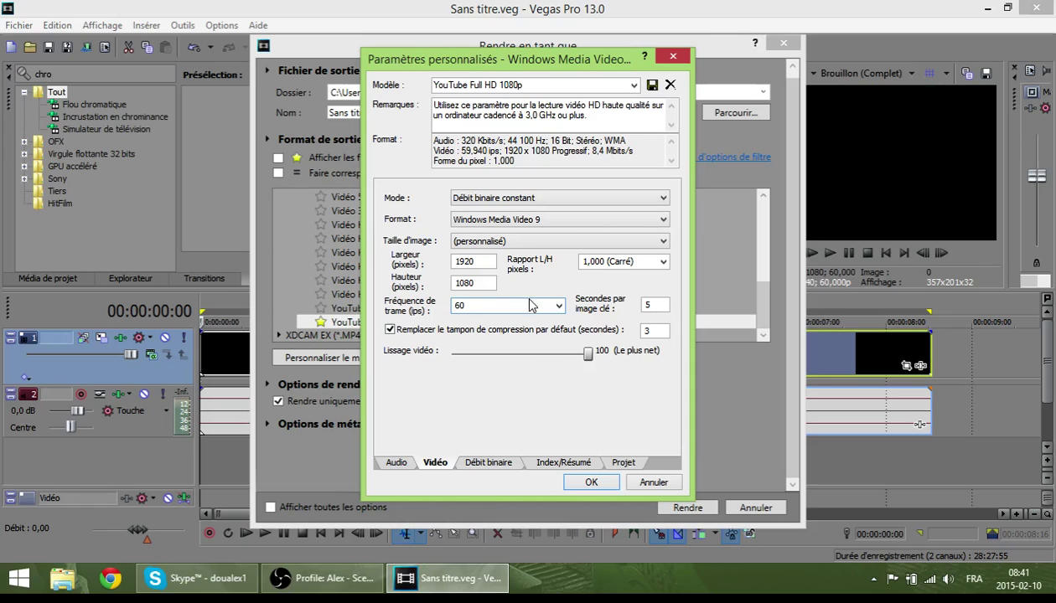
# Step: Check the template's pixel aspect ratio choices, frame width and preset image sizes, keeping the custom size
pyautogui.click(663, 263)
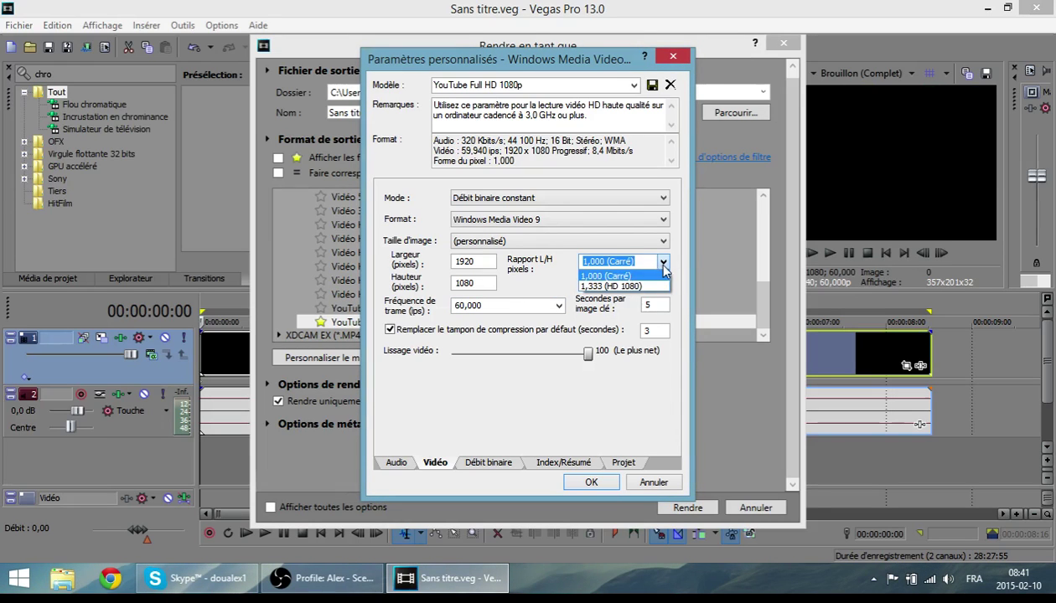
pyautogui.click(663, 266)
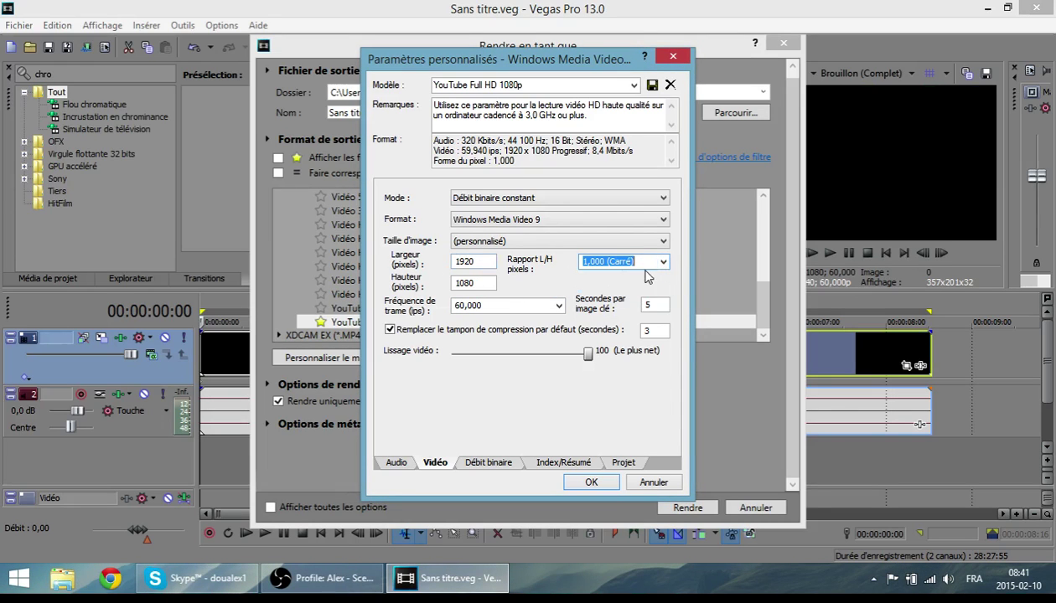
pyautogui.click(652, 262)
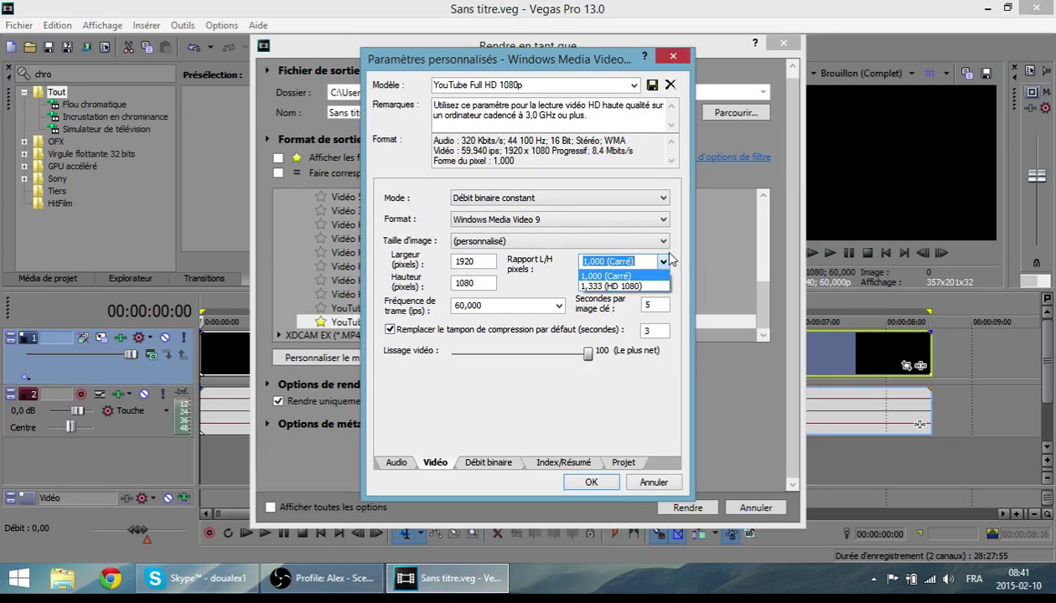
pyautogui.click(662, 261)
pyautogui.doubleClick(486, 261)
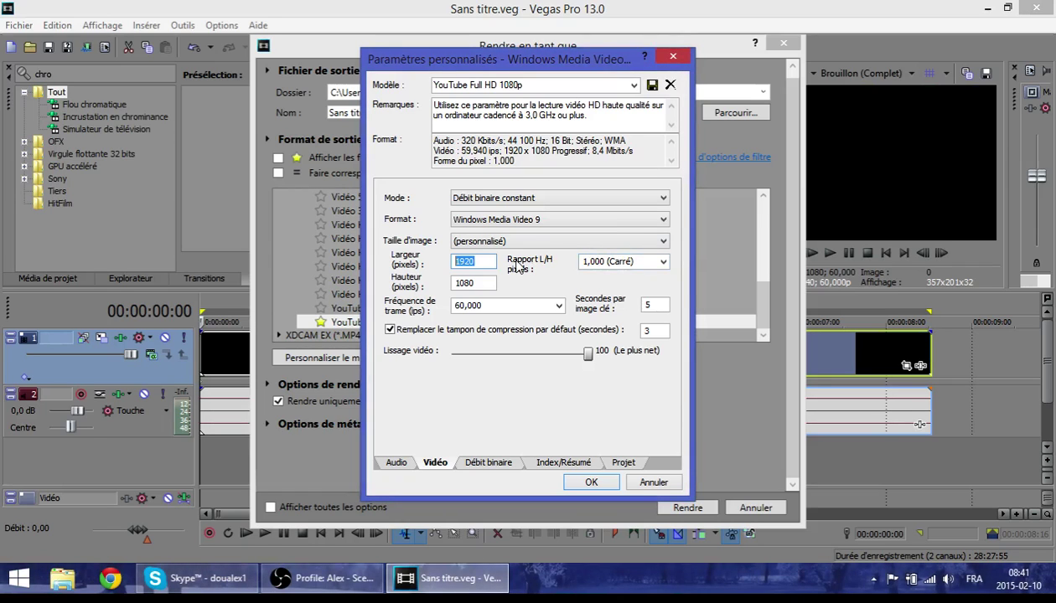
pyautogui.click(663, 241)
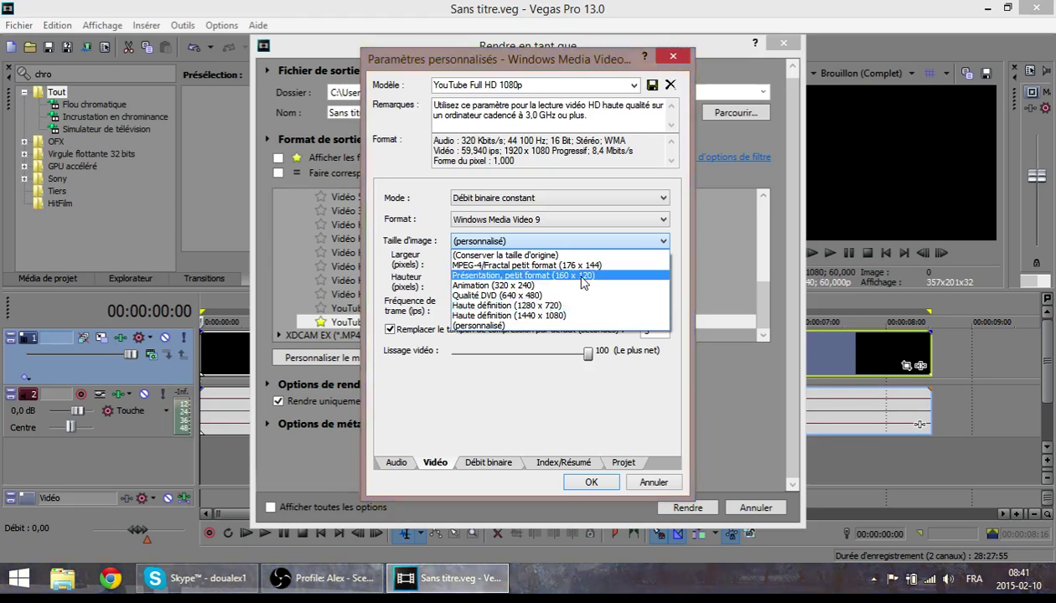
pyautogui.click(662, 241)
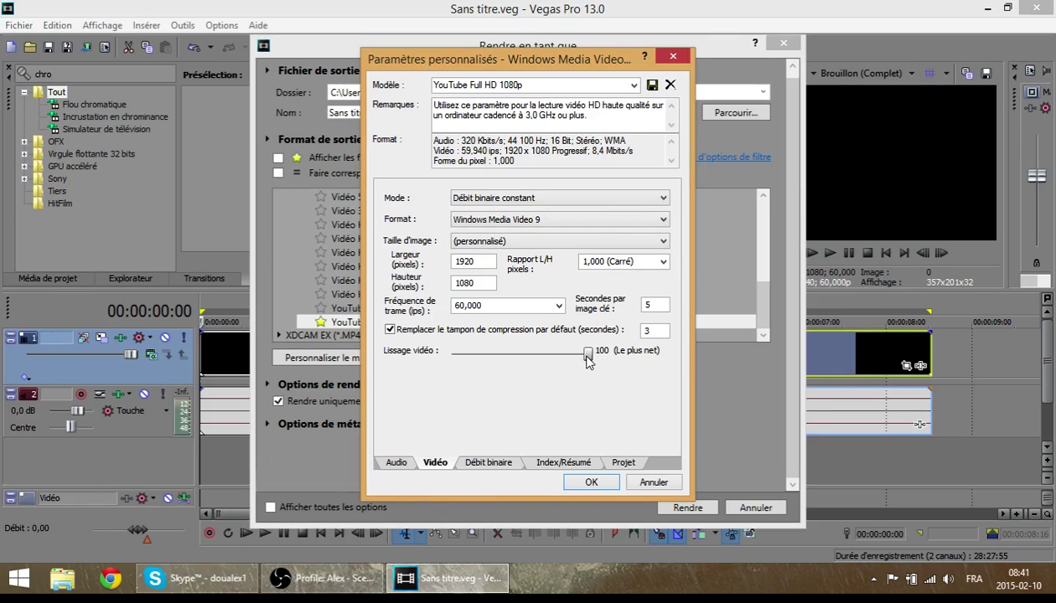
# Step: Set the template's video smoothness to 0 (smoothest), glance at the bit rate settings and return to the video settings
pyautogui.moveTo(587, 360); pyautogui.dragTo(351, 370)
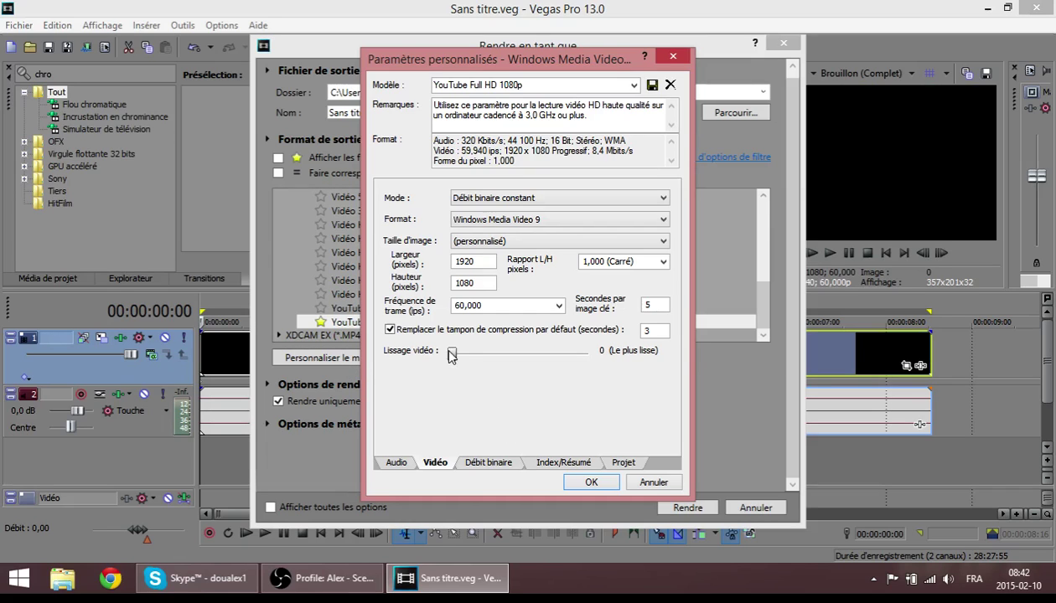
pyautogui.click(498, 464)
pyautogui.click(435, 463)
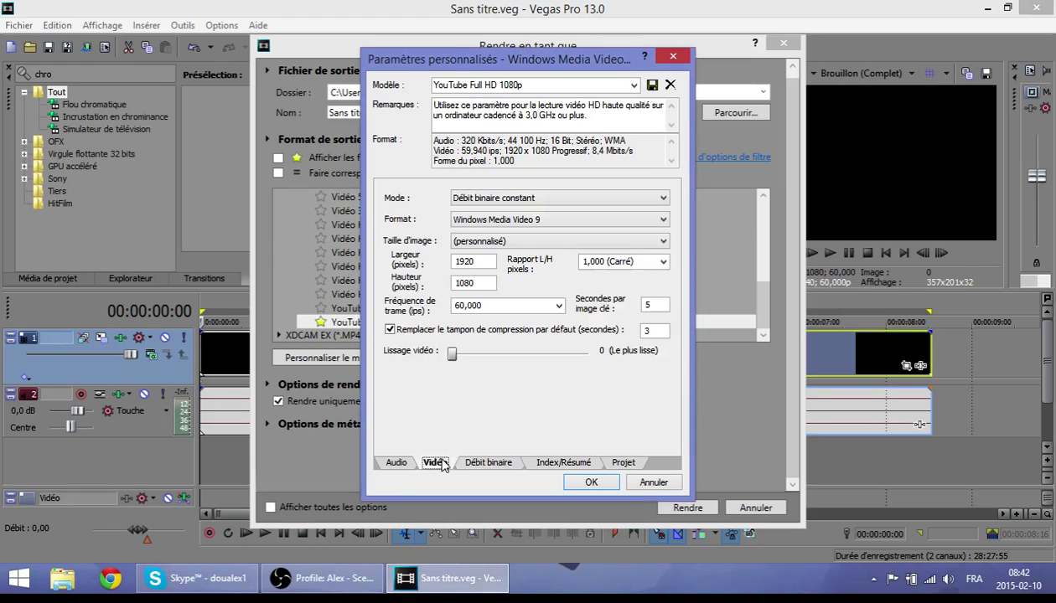
# Step: Review the template's bit rate, index/summary, project and audio settings and accept the customised template
pyautogui.click(474, 464)
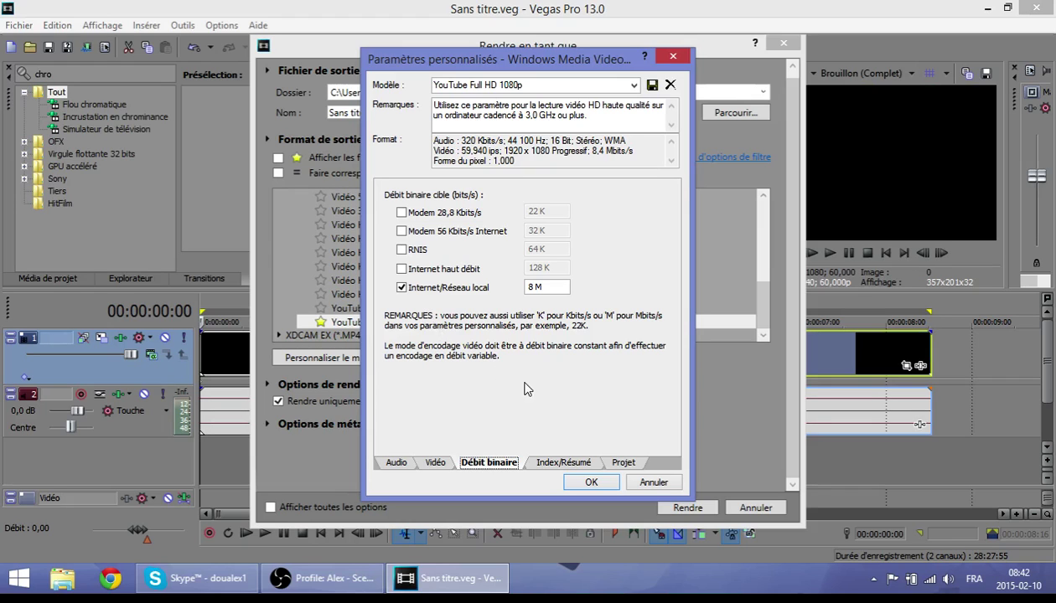
pyautogui.click(560, 462)
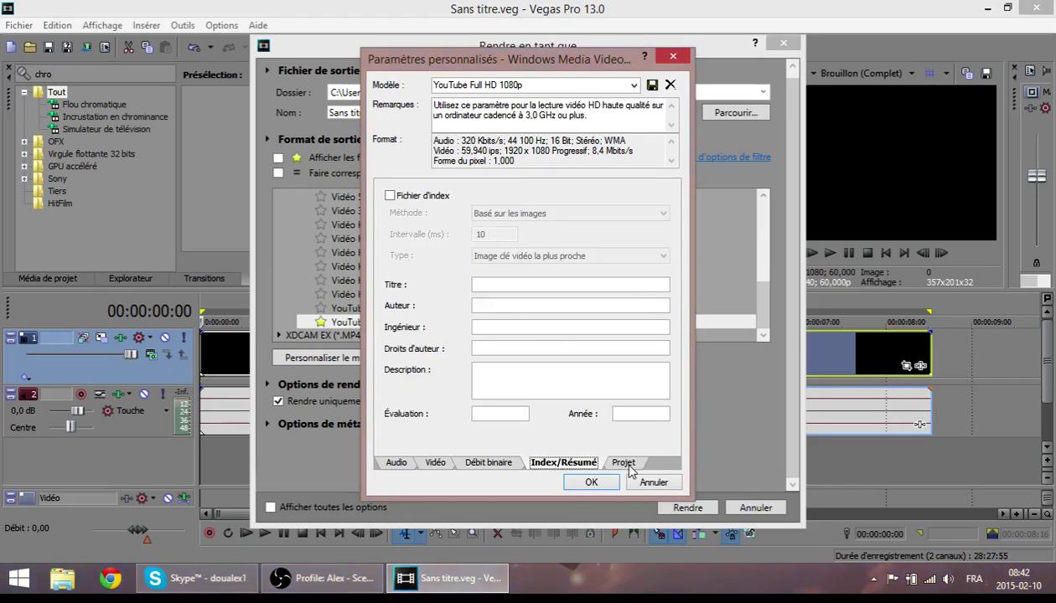
pyautogui.press('Right')
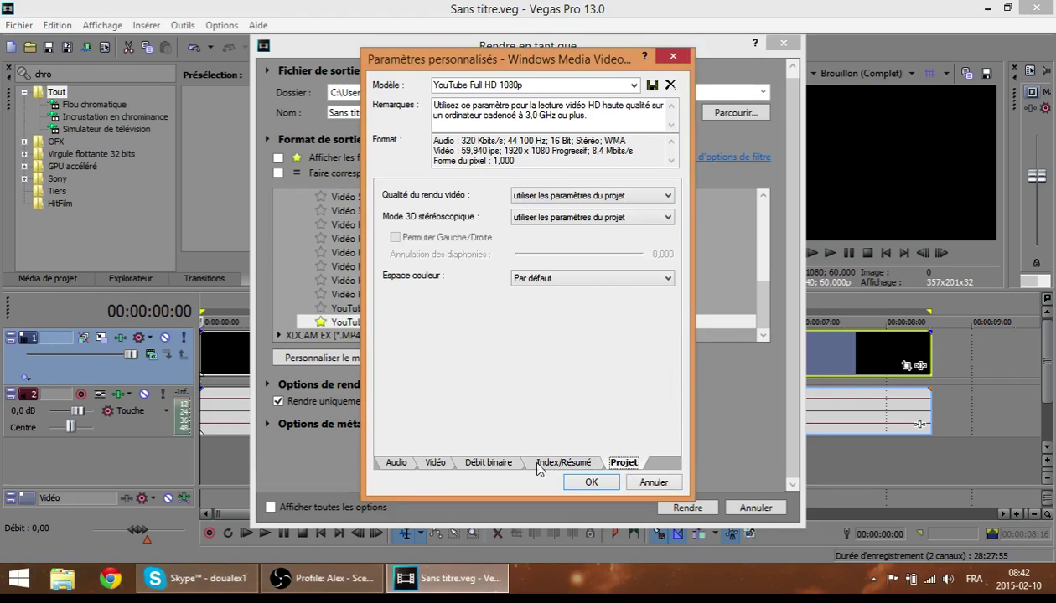
pyautogui.click(469, 466)
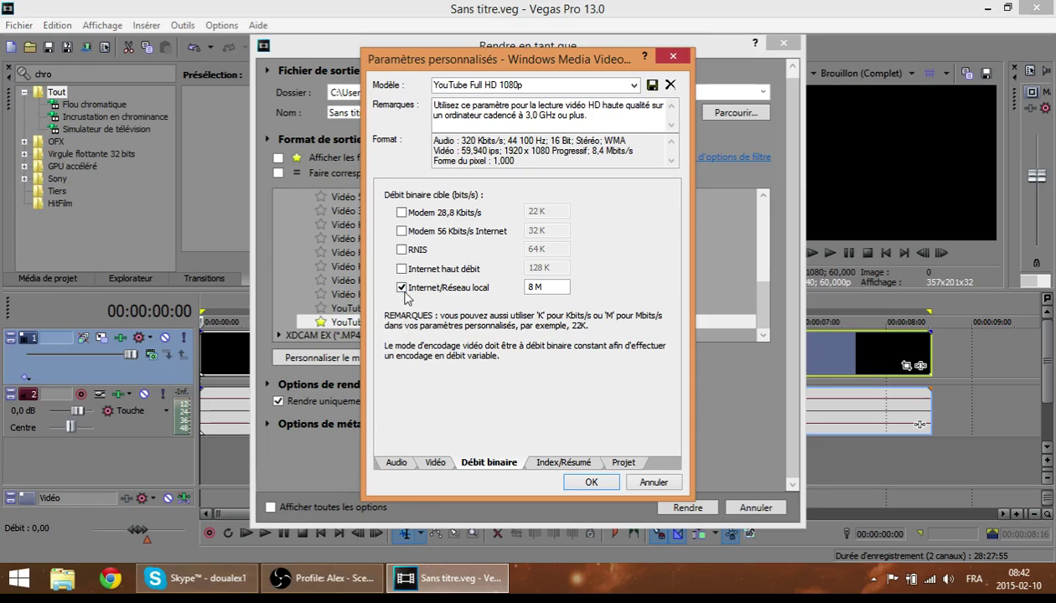
pyautogui.click(407, 465)
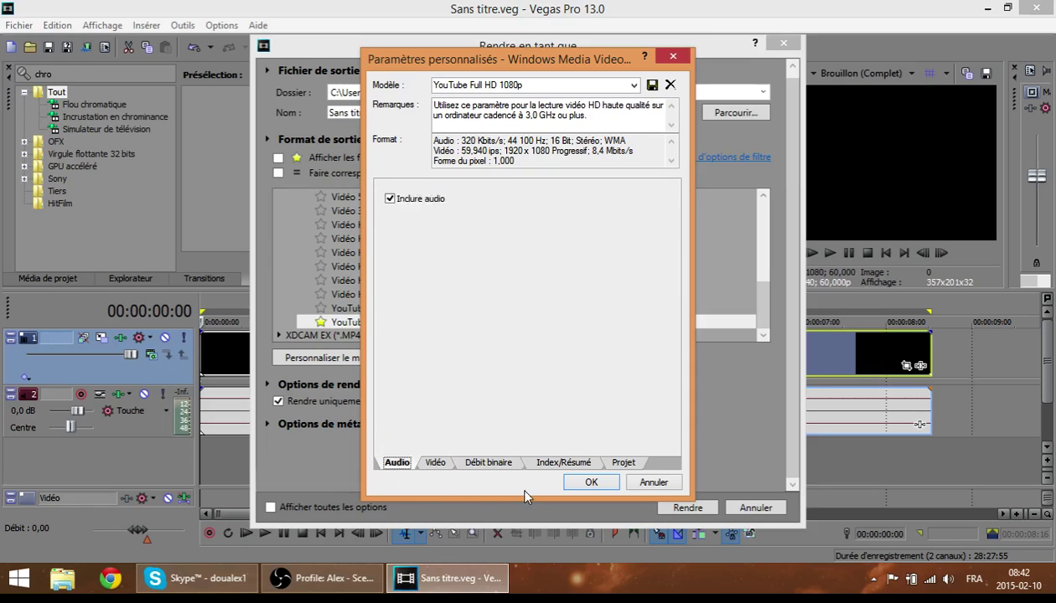
pyautogui.click(591, 481)
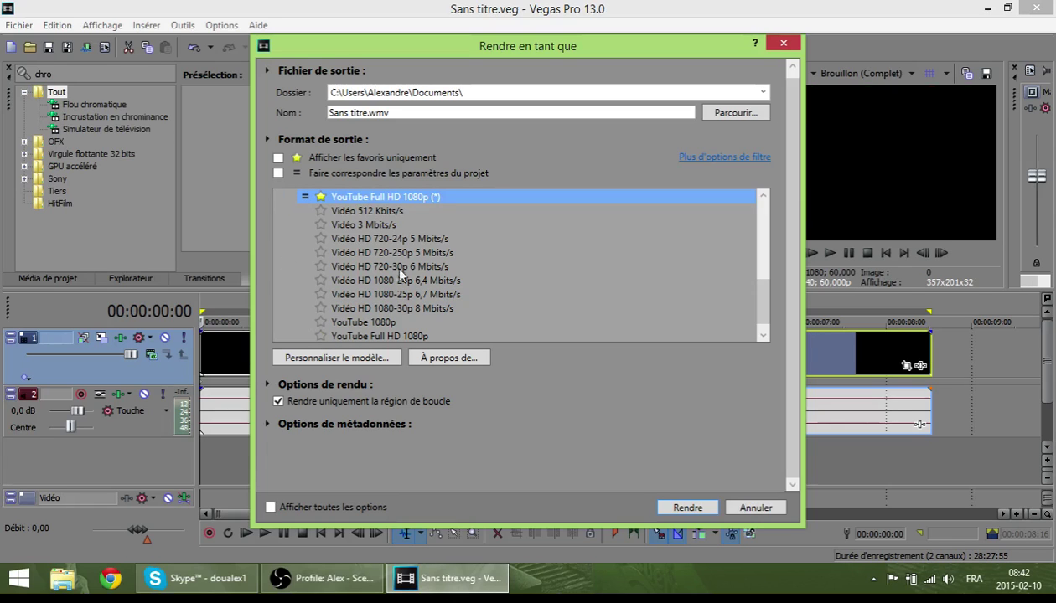
# Step: Show only favourite templates, select the customised YouTube Full HD 1080p template and start rendering Sans titre.wmv
pyautogui.click(278, 158)
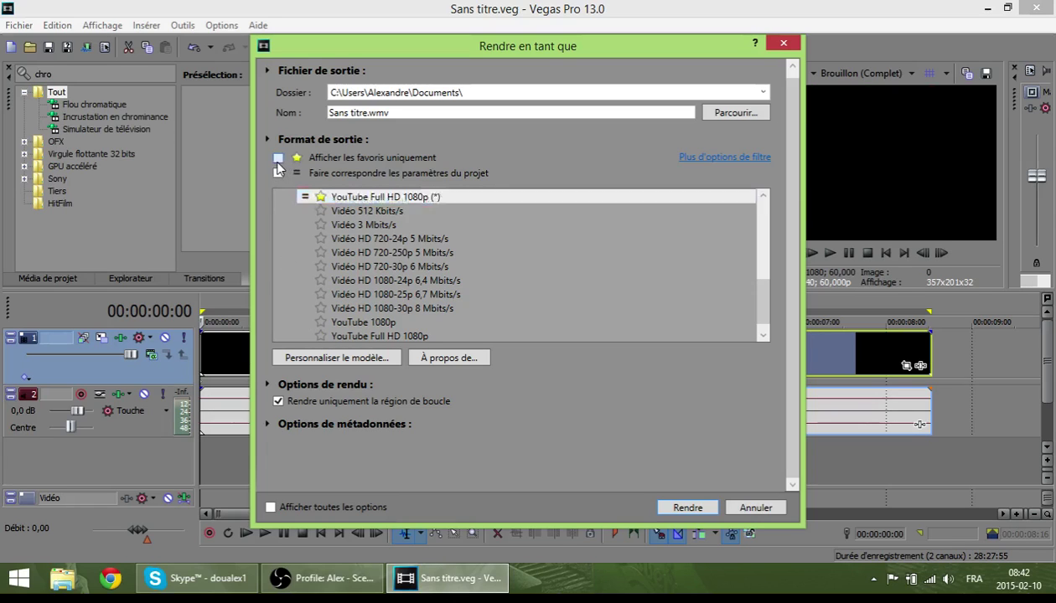
pyautogui.click(383, 208)
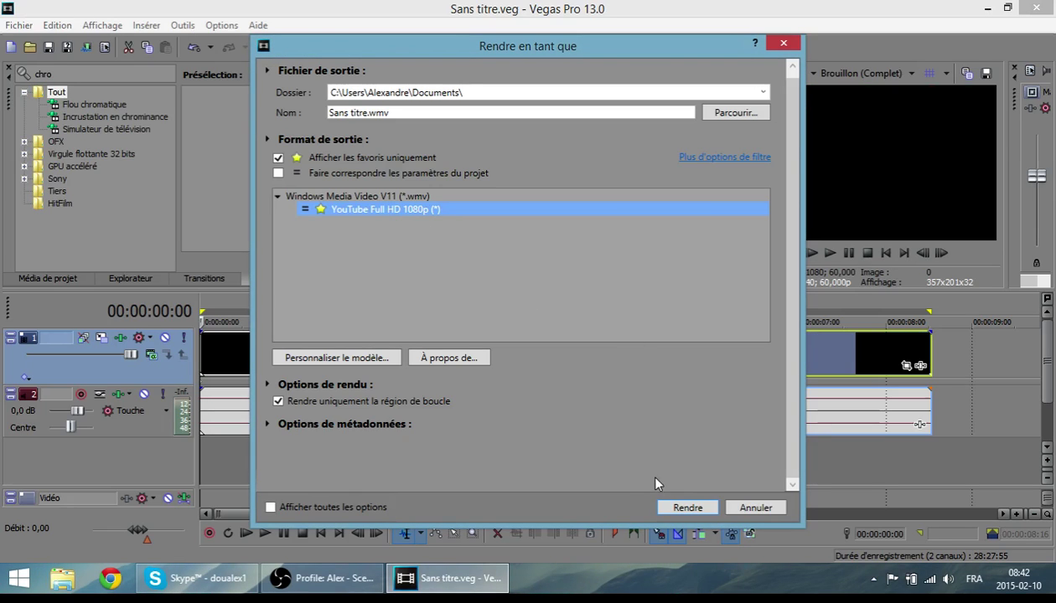
pyautogui.click(279, 173)
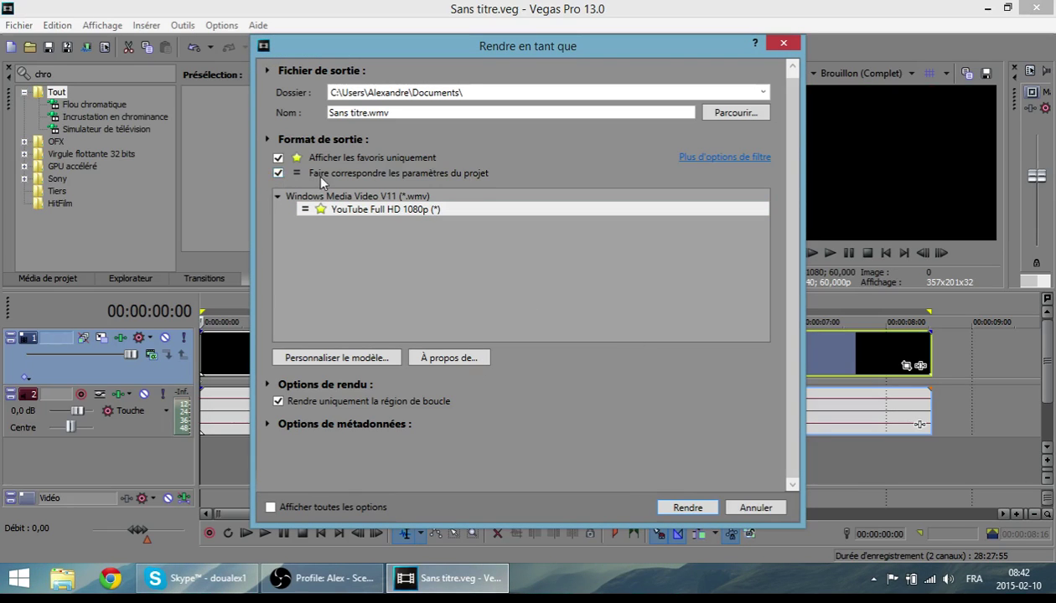
pyautogui.click(279, 173)
pyautogui.click(676, 506)
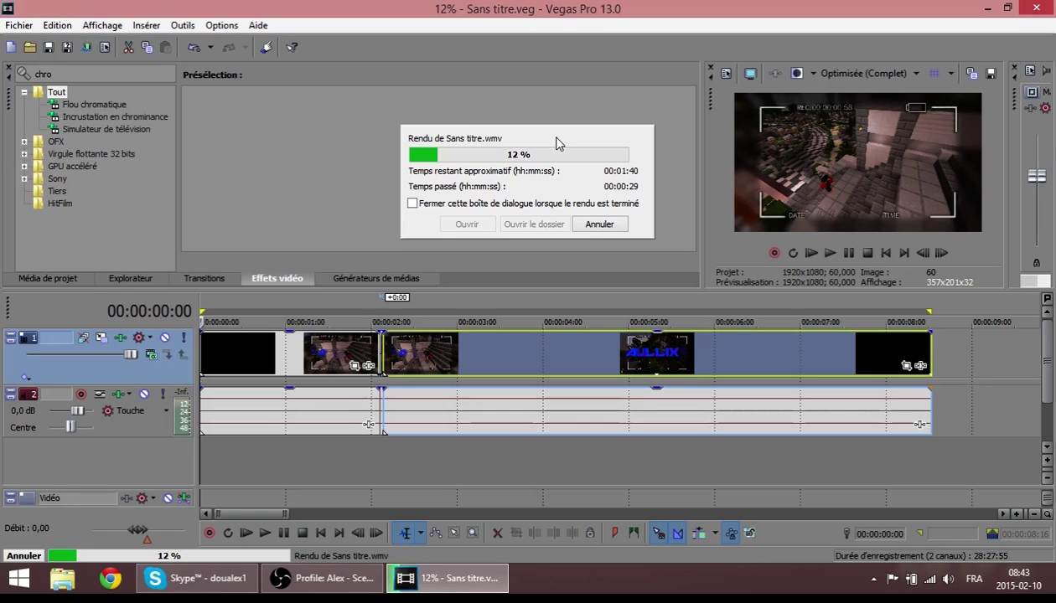
# Step: Cancel the running render of Sans titre.wmv and close Vegas Pro
pyautogui.click(588, 223)
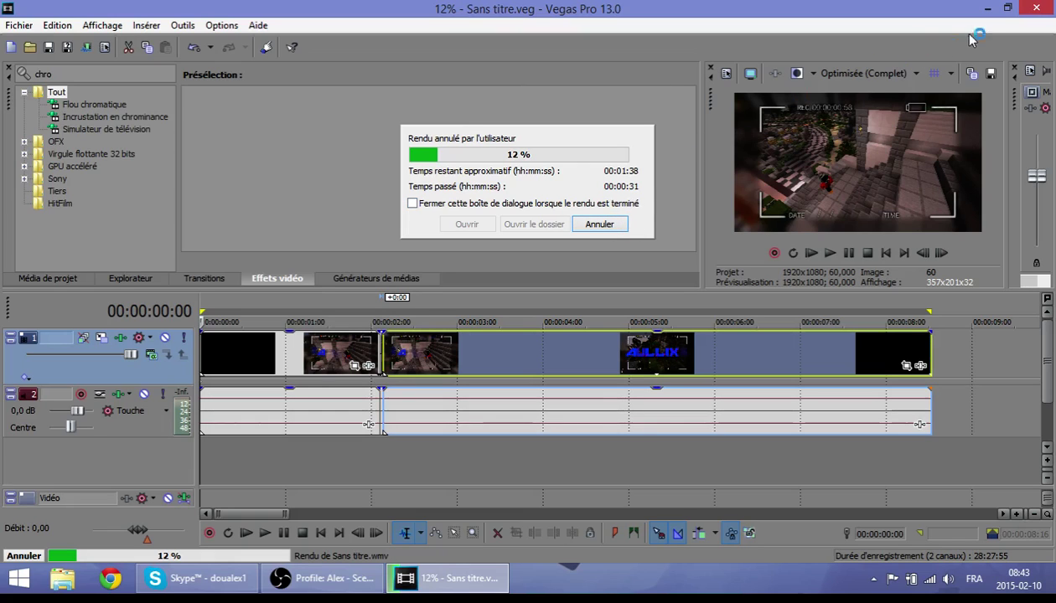
pyautogui.click(602, 228)
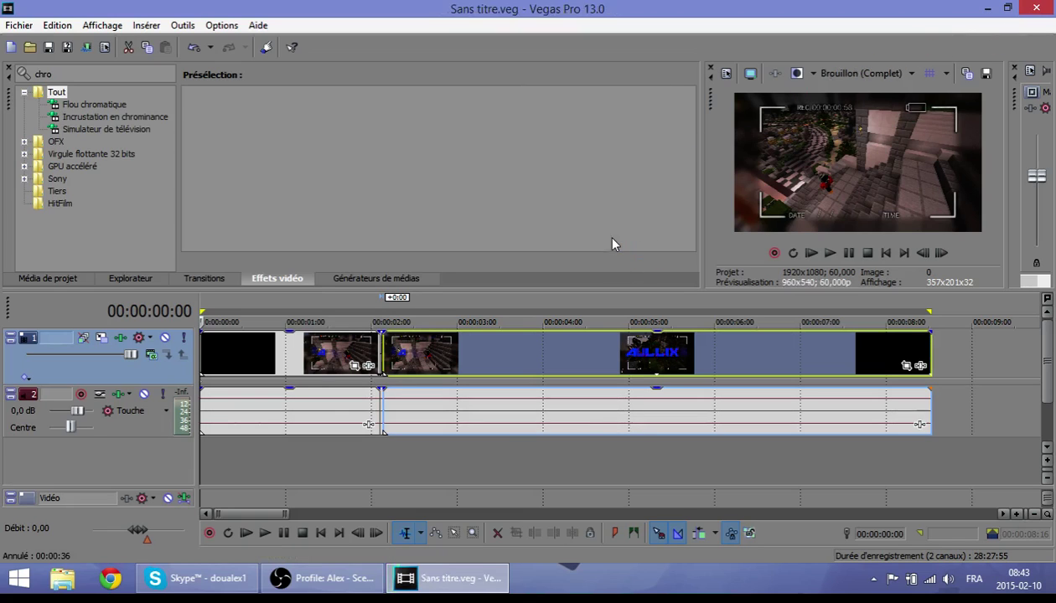
pyautogui.click(1036, 8)
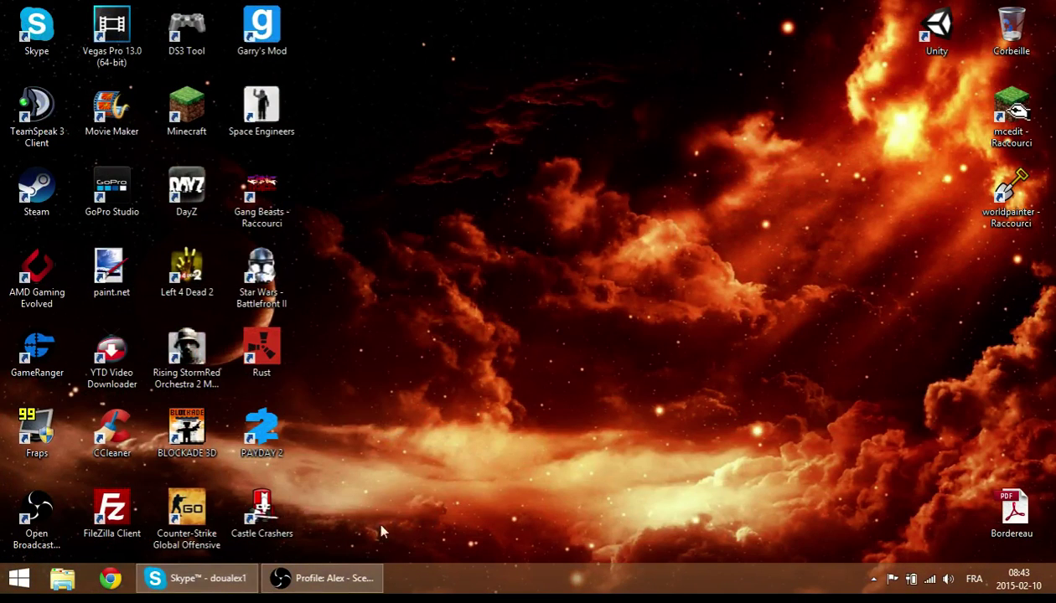
# Step: Switch to Open Broadcaster Software and reposition its window on the desktop
pyautogui.click(322, 578)
pyautogui.moveTo(515, 31); pyautogui.dragTo(585, 47)
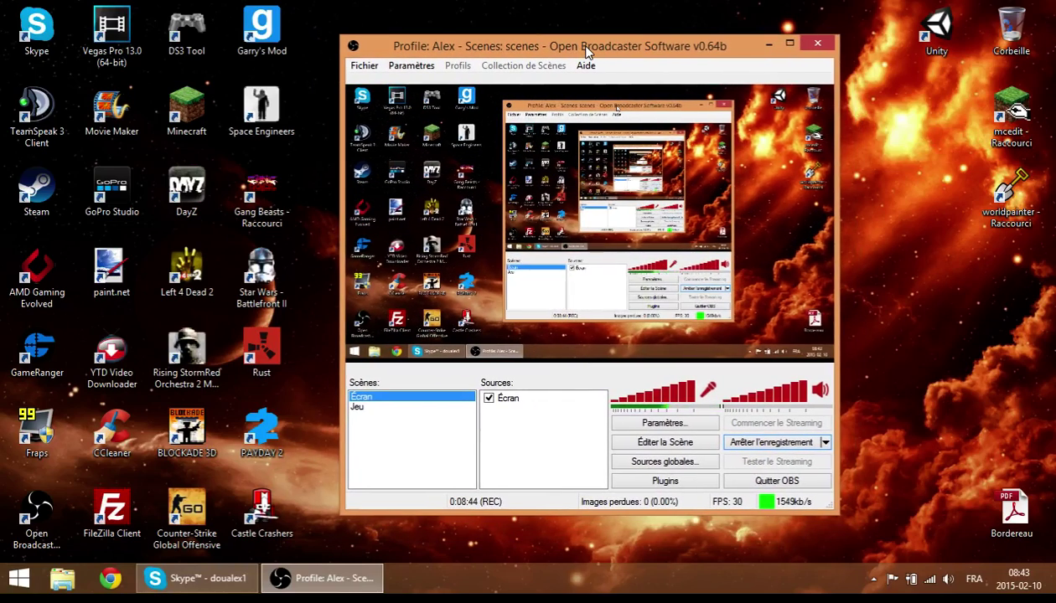